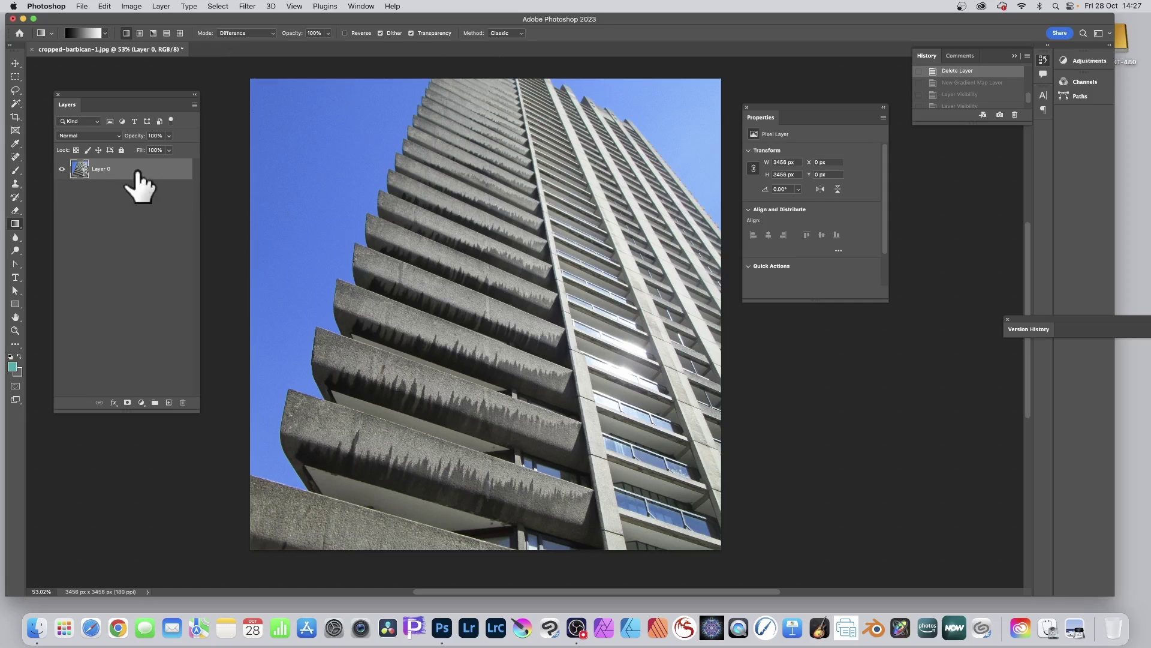
Step: Start a Gradient Map adjustment directly on Layer 0 and try the copper preset from Legacy Default Gradients
left_click(130, 6)
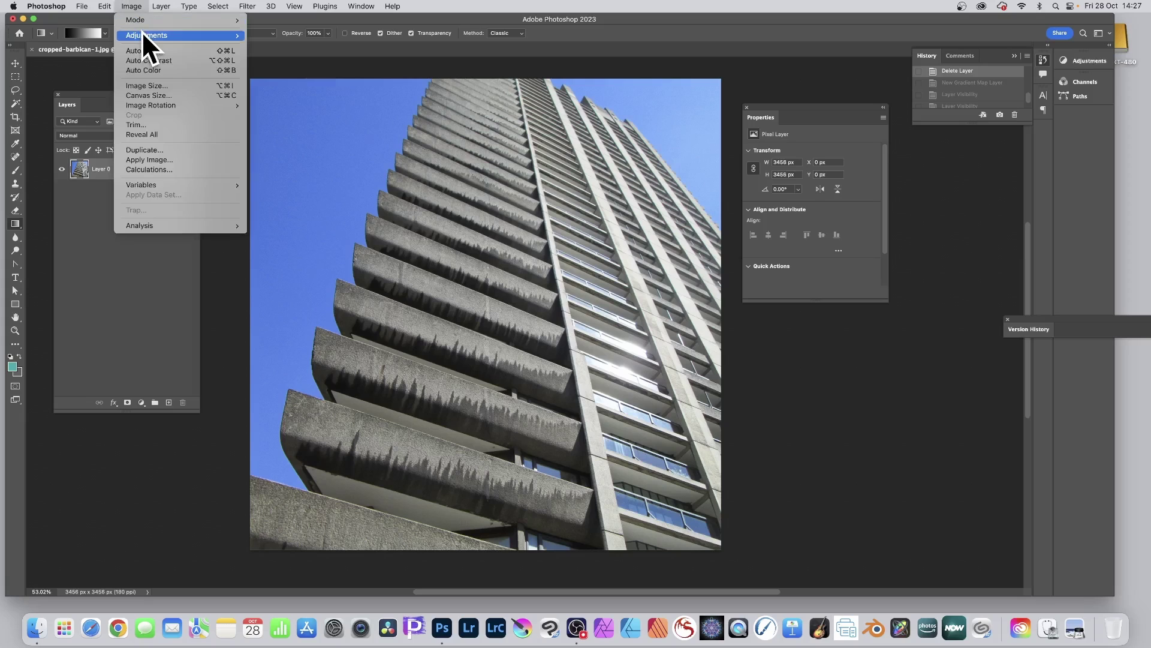
mouse_move(142, 31)
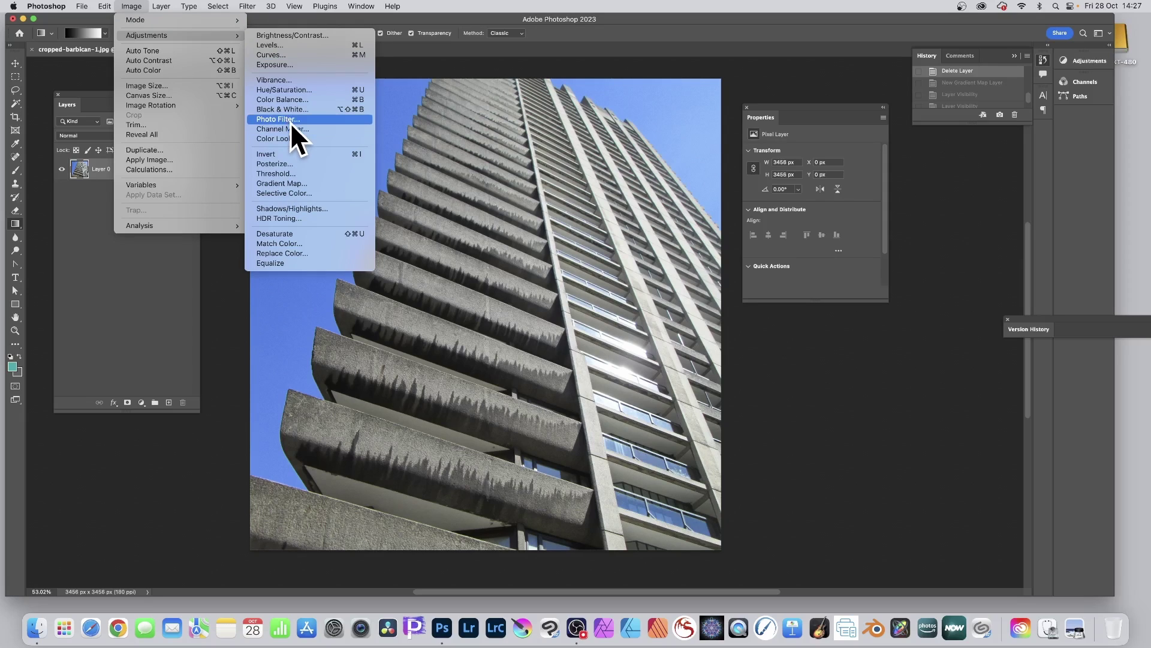
left_click(302, 183)
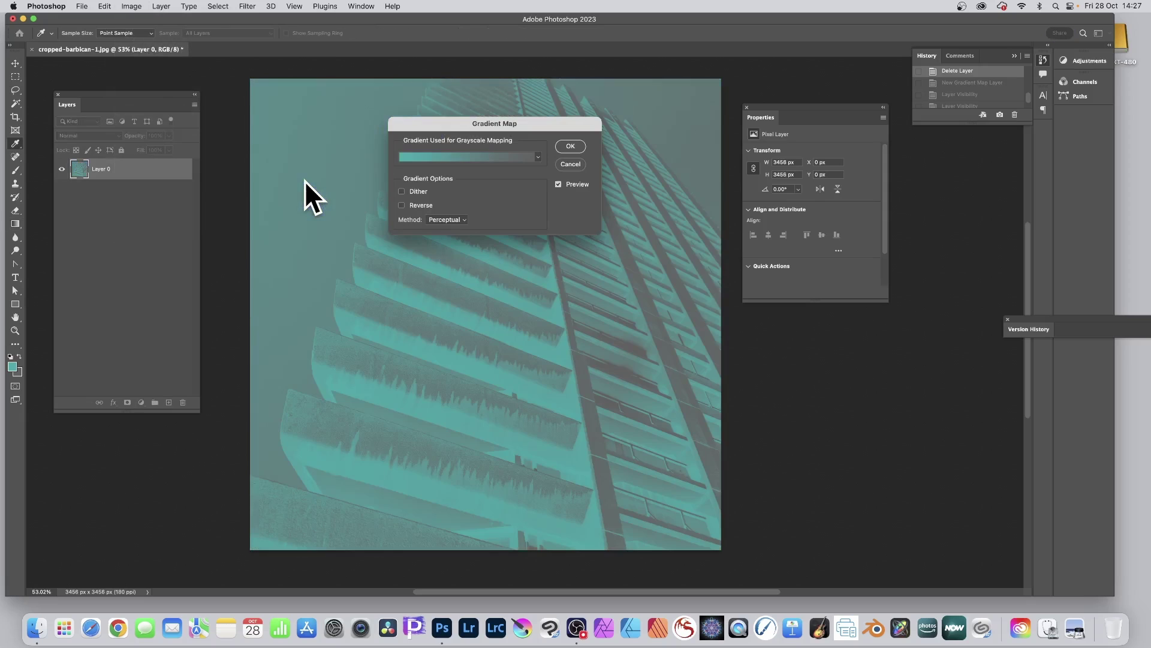
left_click(539, 156)
left_click(470, 218)
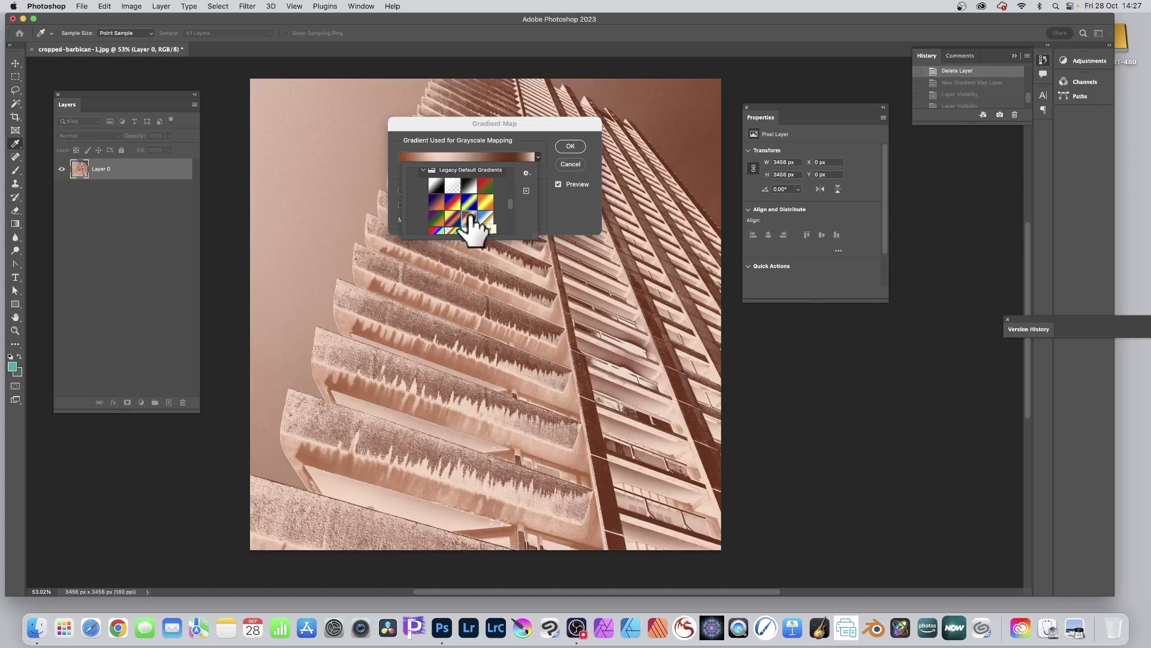
Step: Apply the gradient map directly to Layer 0 with the blue, red, yellow and green preset from Color Harmonies 1
scroll(471, 225, "down", 5)
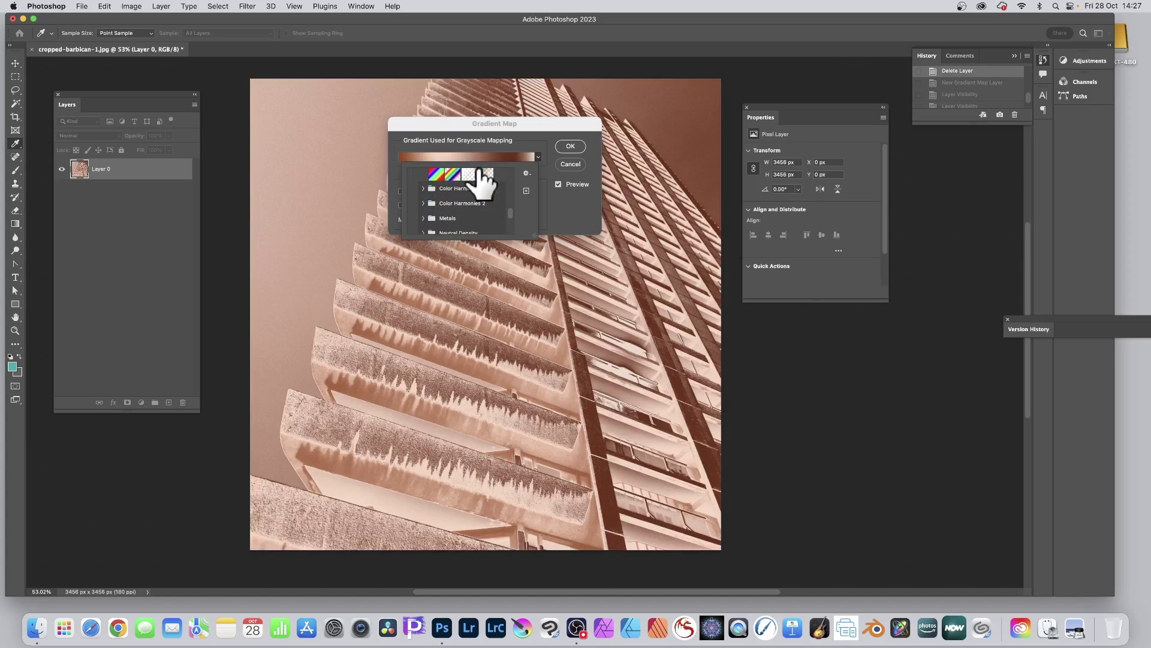
left_click(424, 188)
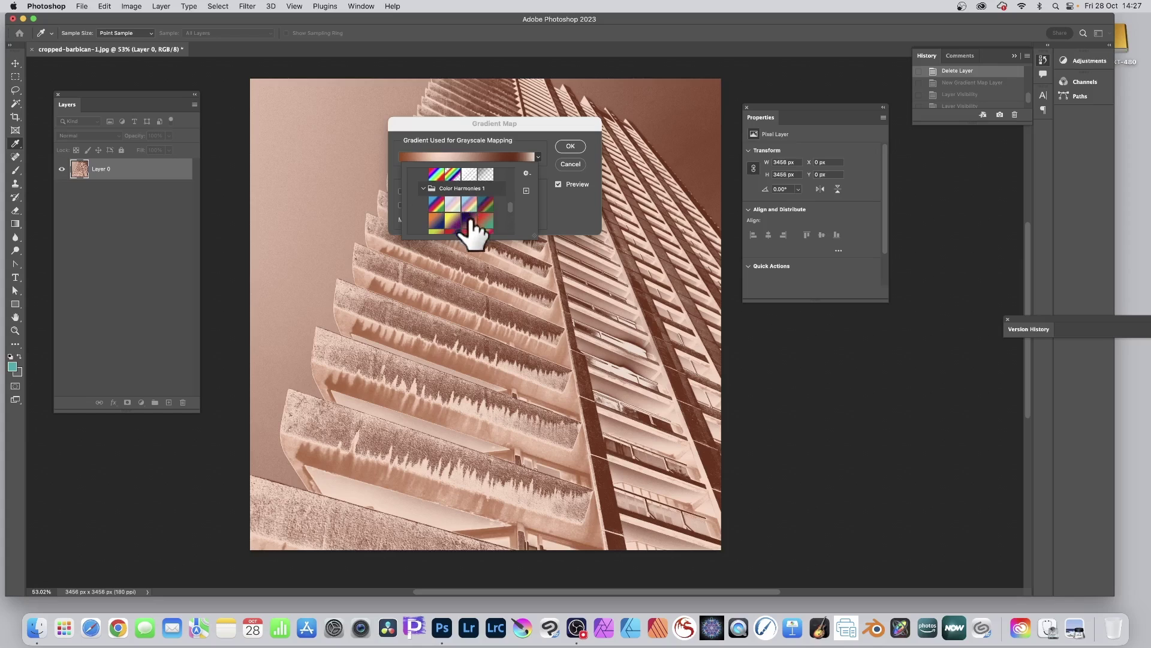
left_click(470, 222)
left_click(486, 222)
left_click(485, 206)
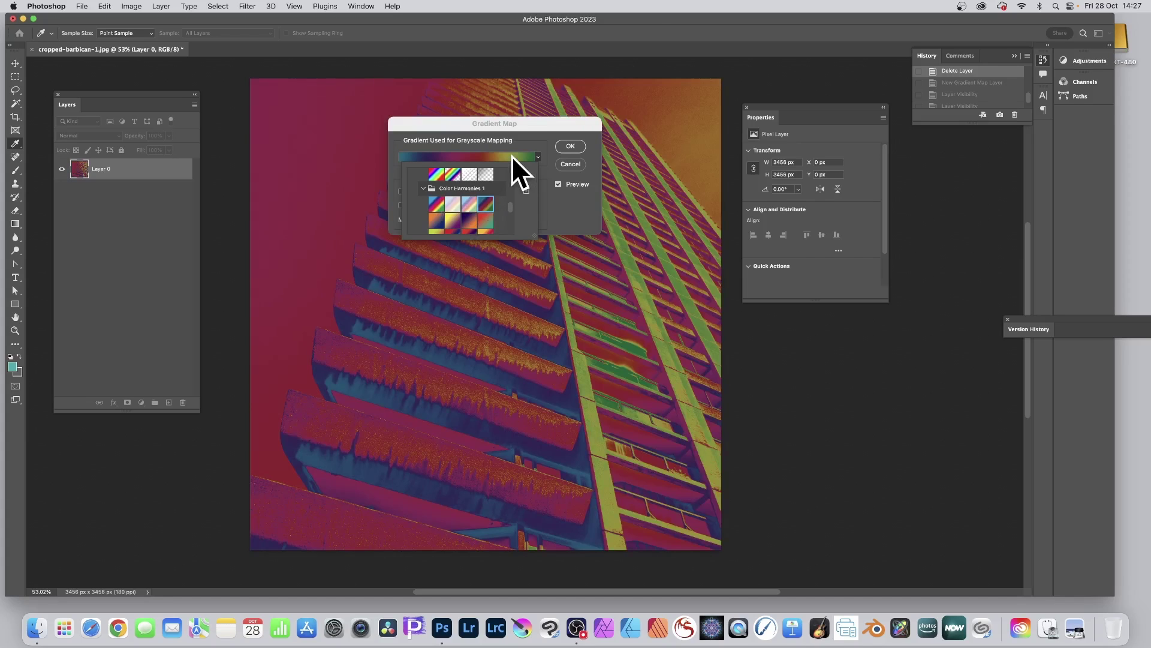
left_click(524, 125)
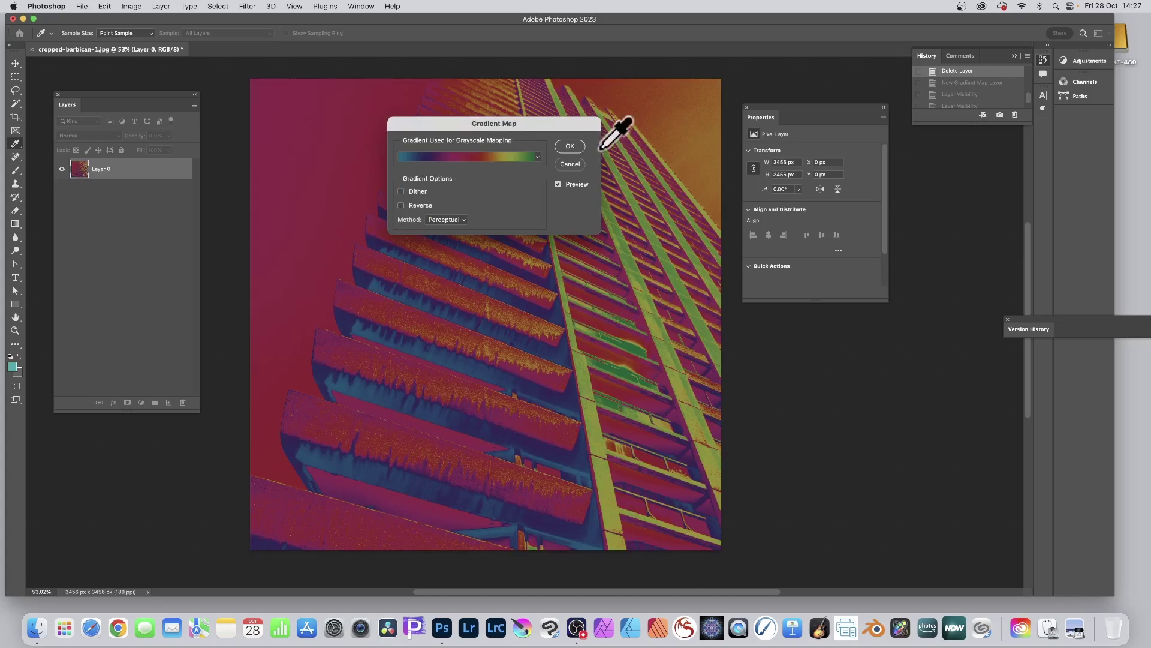
left_click(569, 145)
key("g")
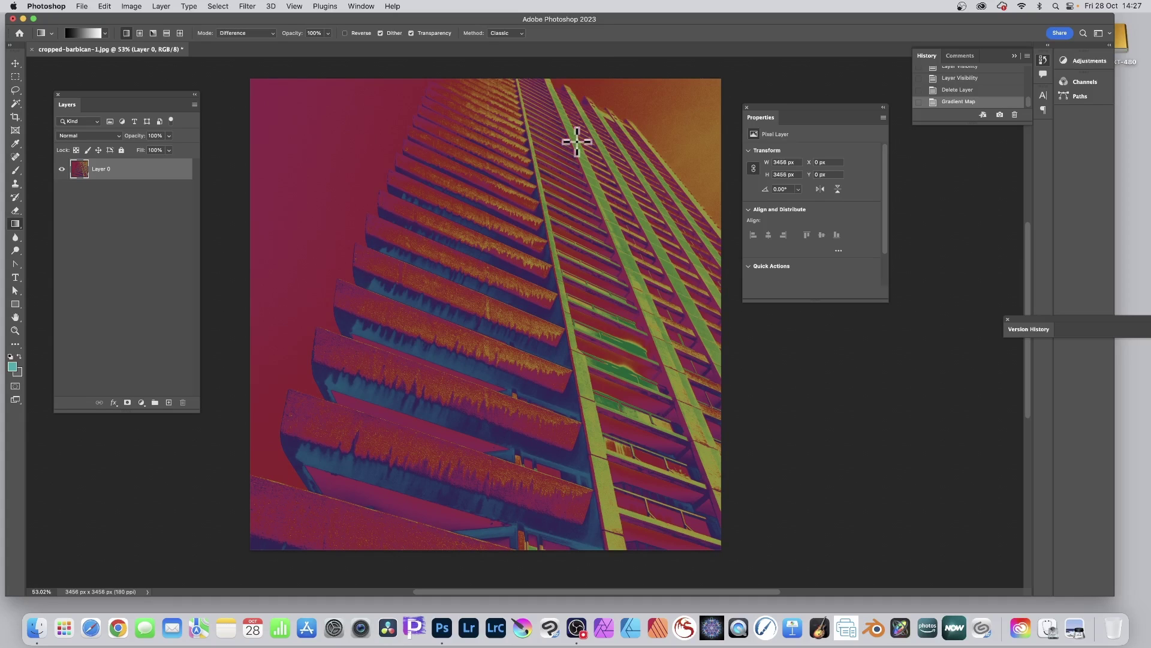
Step: Try fading the gradient map at 100% opacity with the Darken, Darker Color and Lighter Color modes, and cancel the fade
left_click(104, 6)
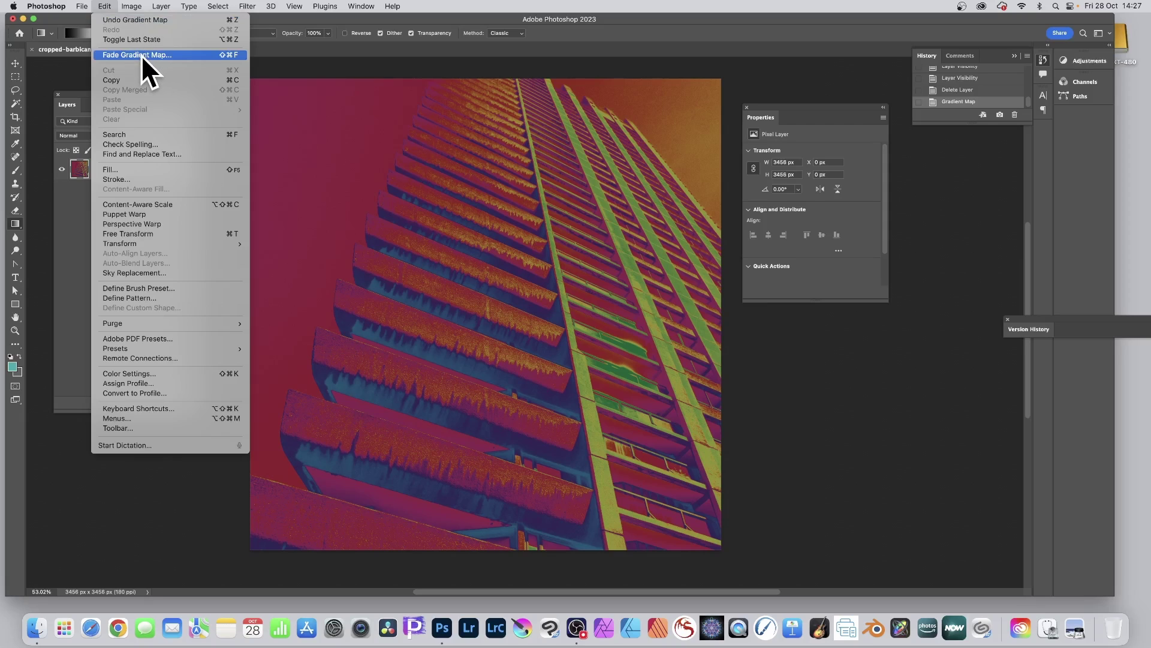
left_click(142, 55)
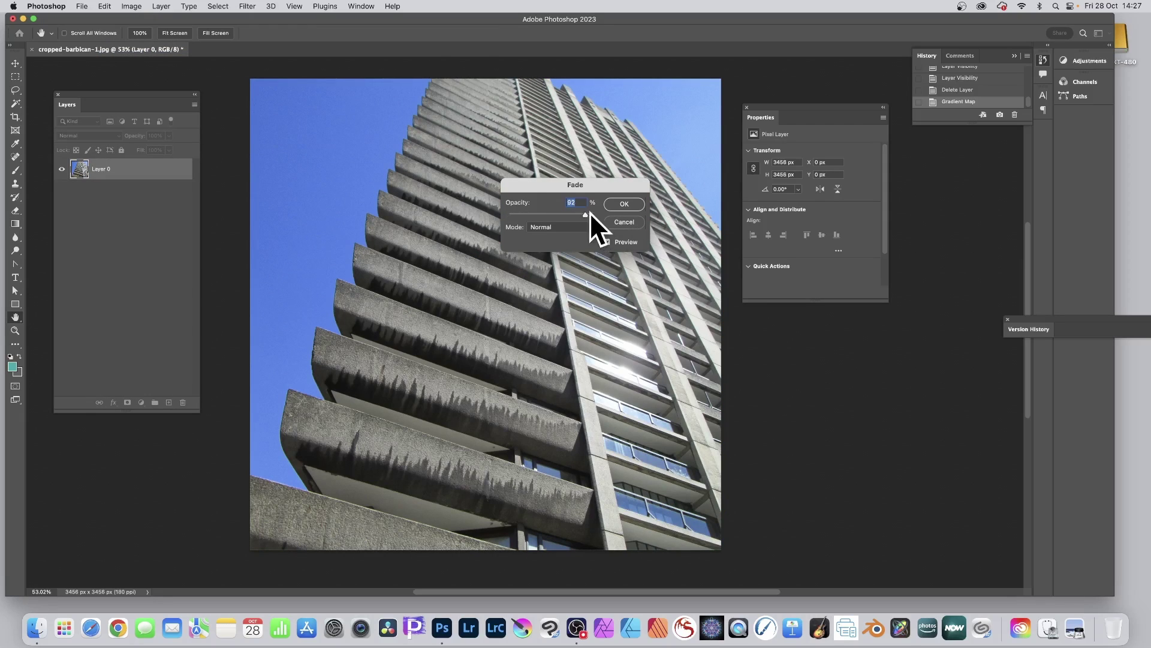
left_click_drag(589, 214, 624, 209)
left_click(562, 228)
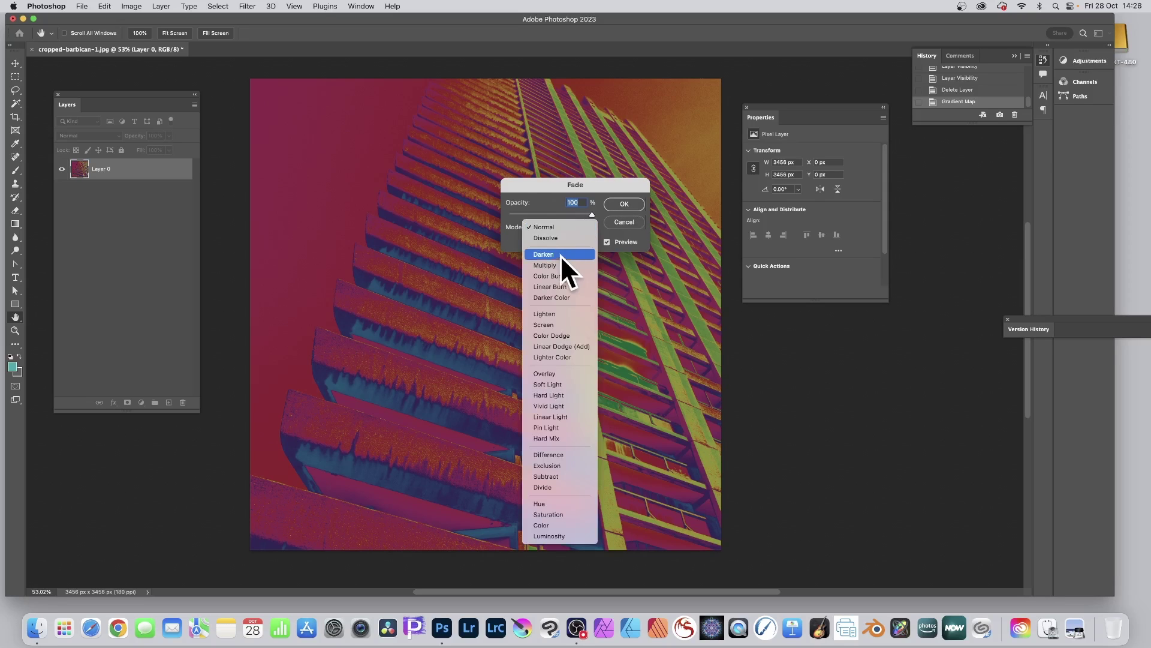
left_click(562, 254)
left_click(556, 228)
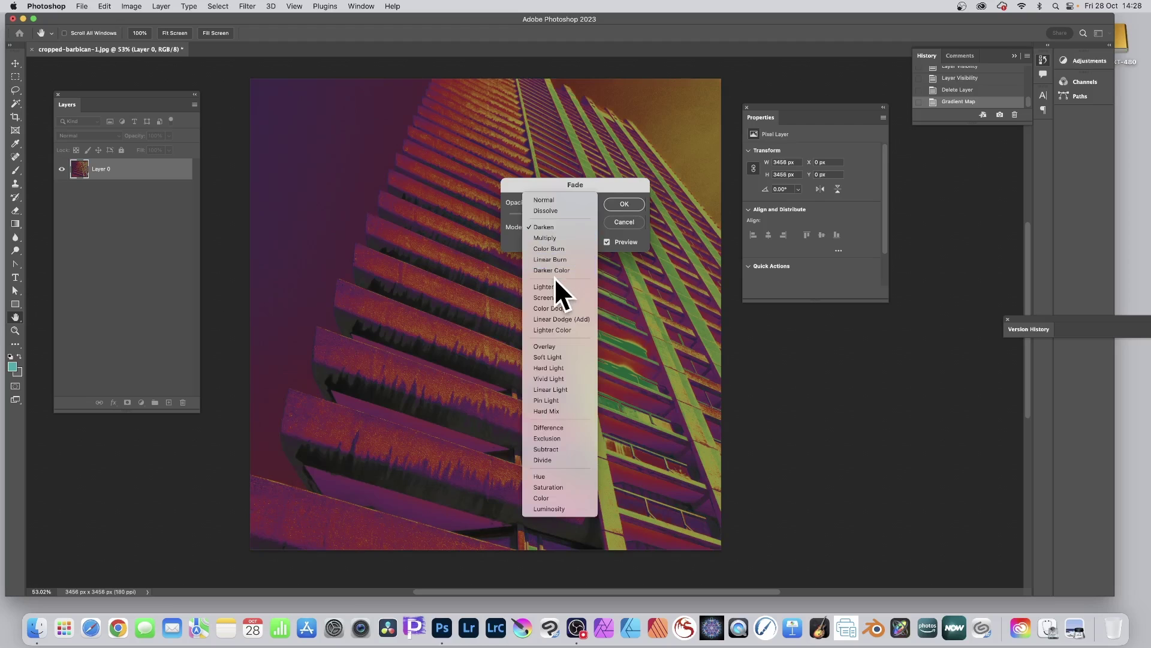
left_click(556, 270)
left_click(562, 226)
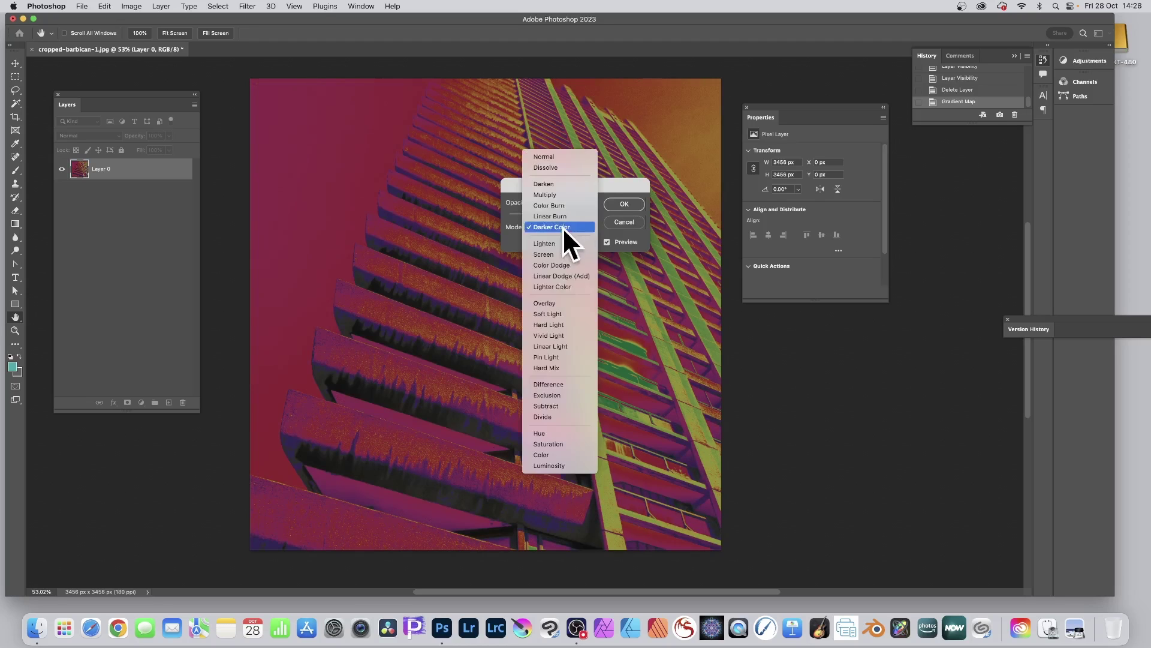
left_click(558, 287)
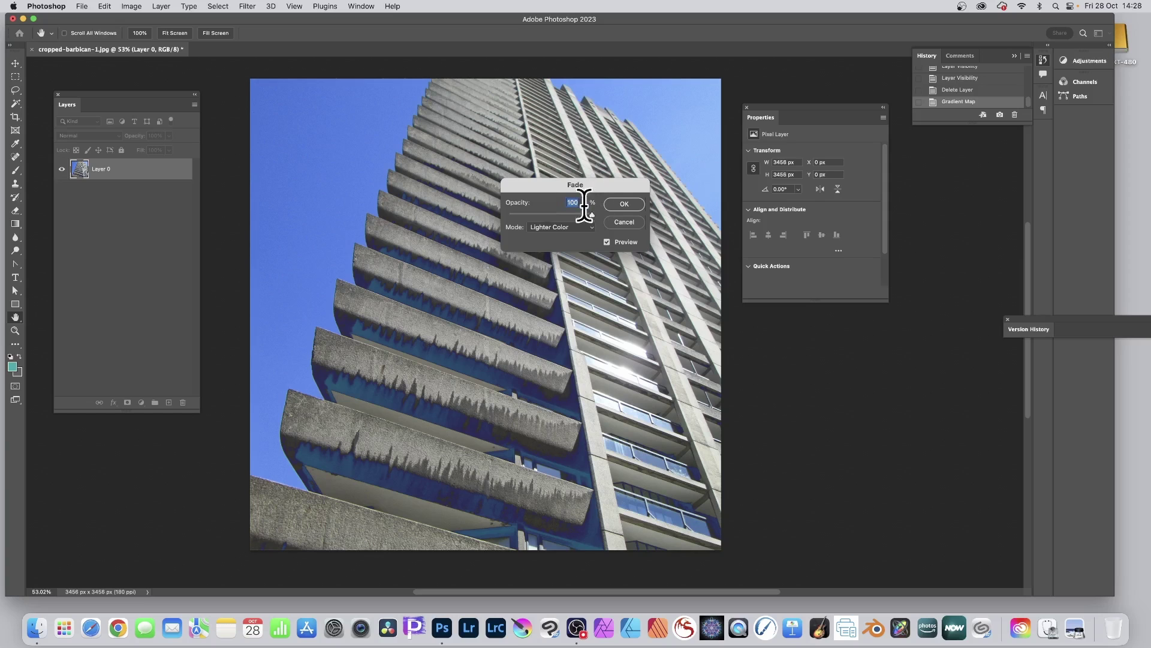
left_click(631, 223)
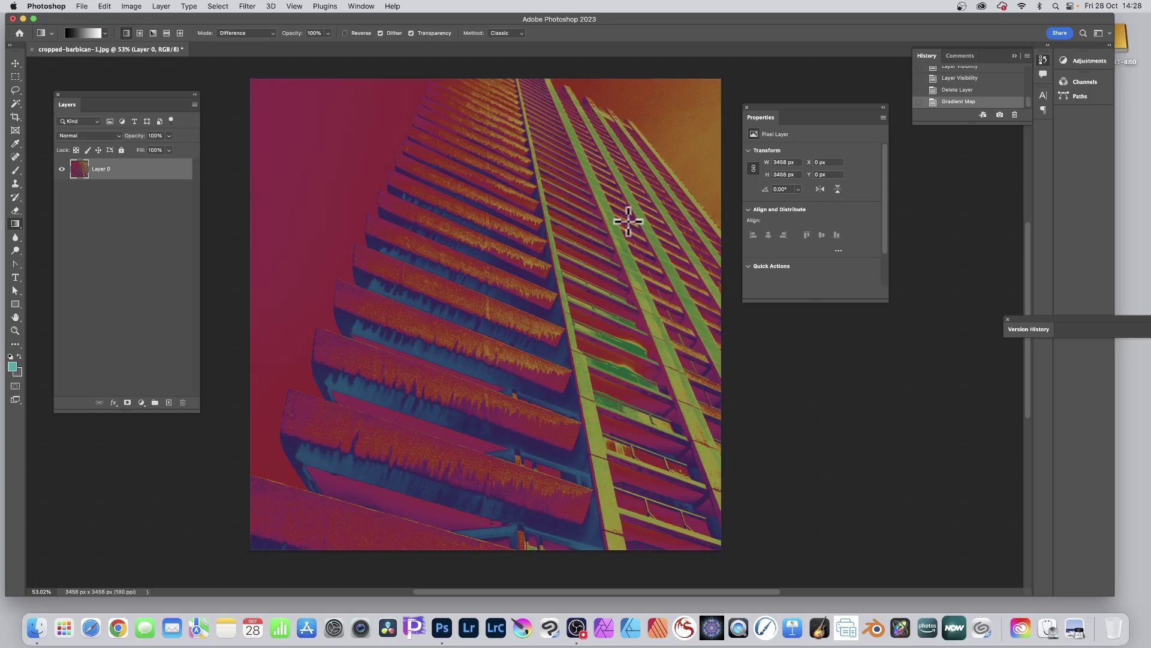
Step: Preview a rainbow and a red-purple-green preset in a second gradient map, cancel it, and undo the gradient map already applied
left_click(105, 6)
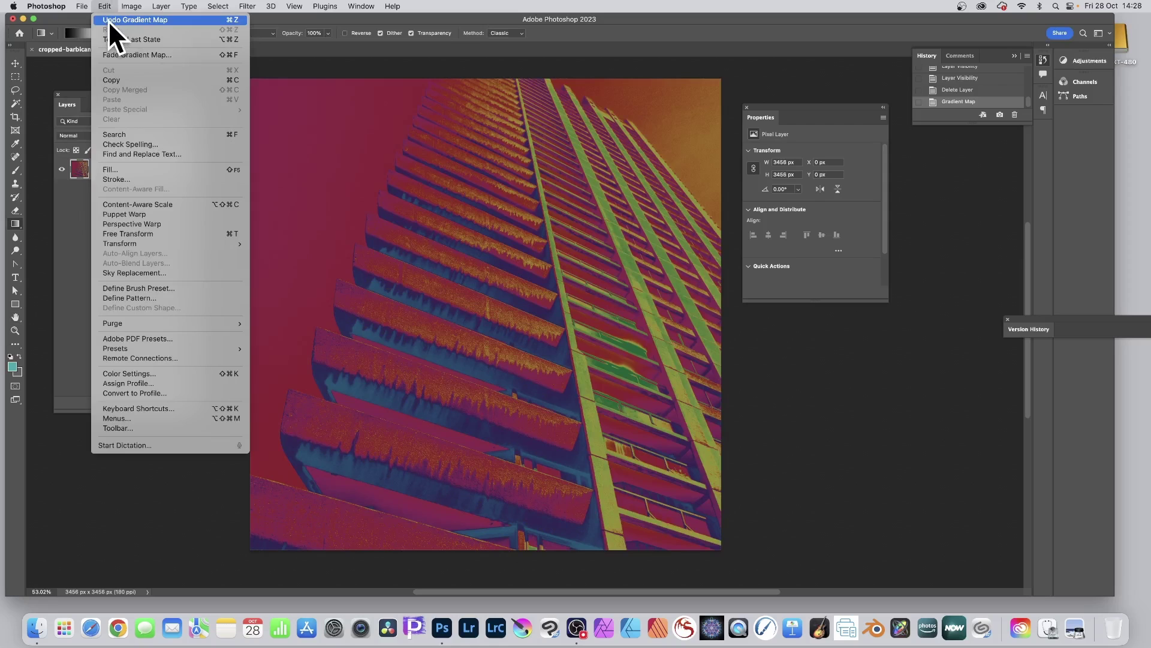
mouse_move(133, 17)
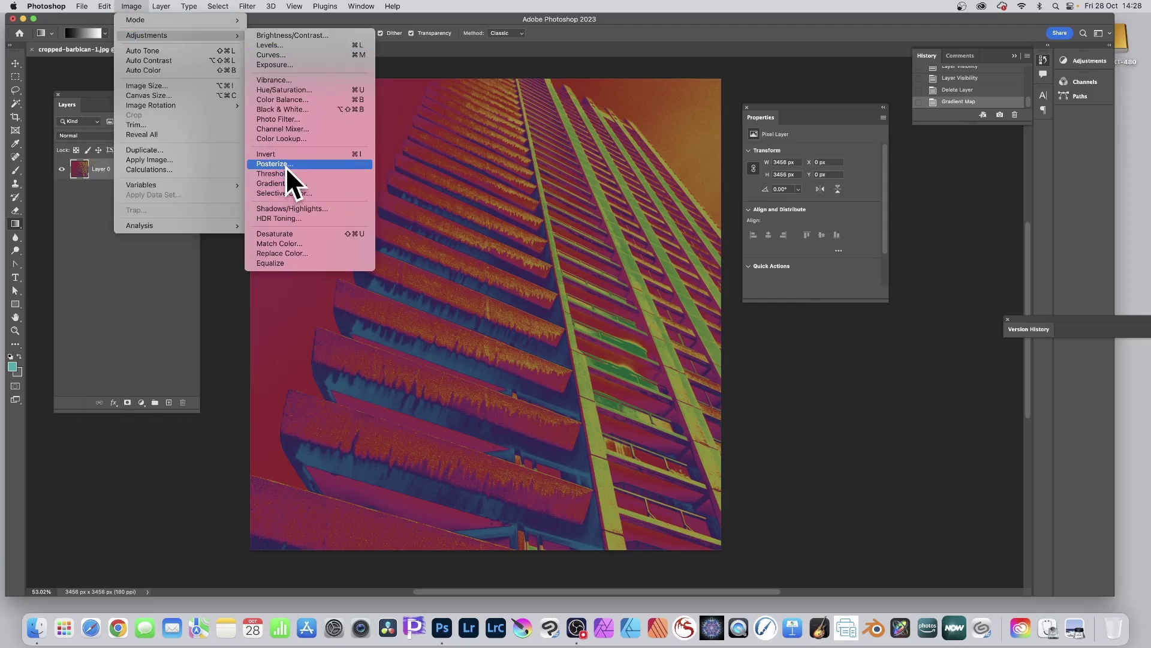
left_click(284, 182)
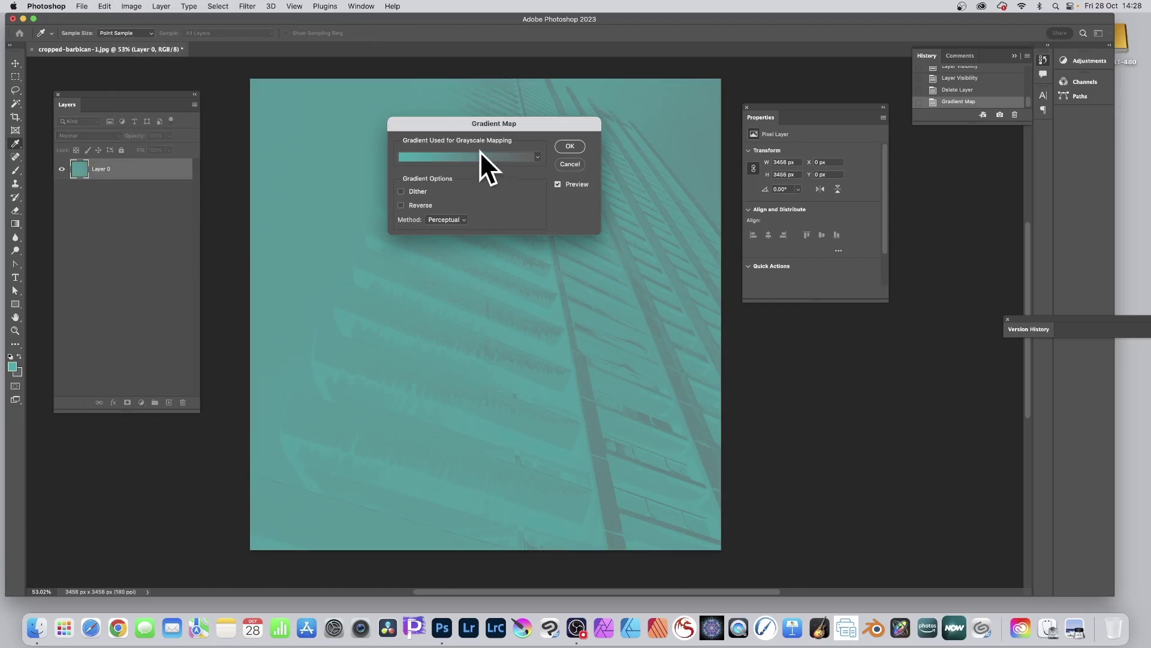
left_click(537, 157)
left_click(456, 173)
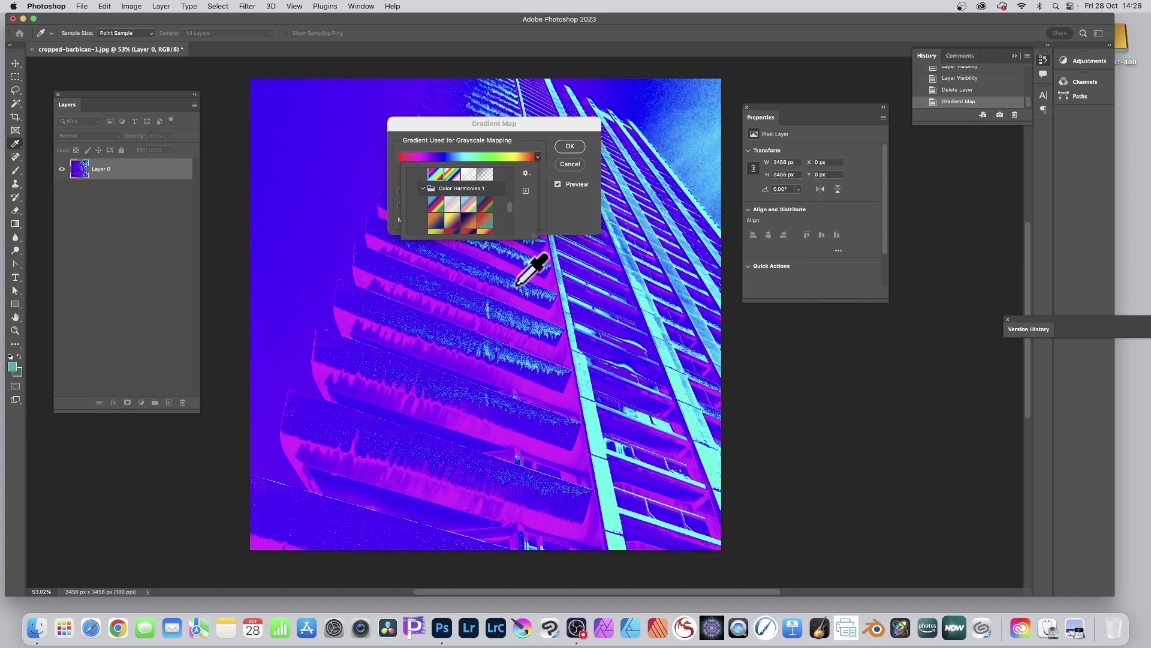
left_click(469, 231)
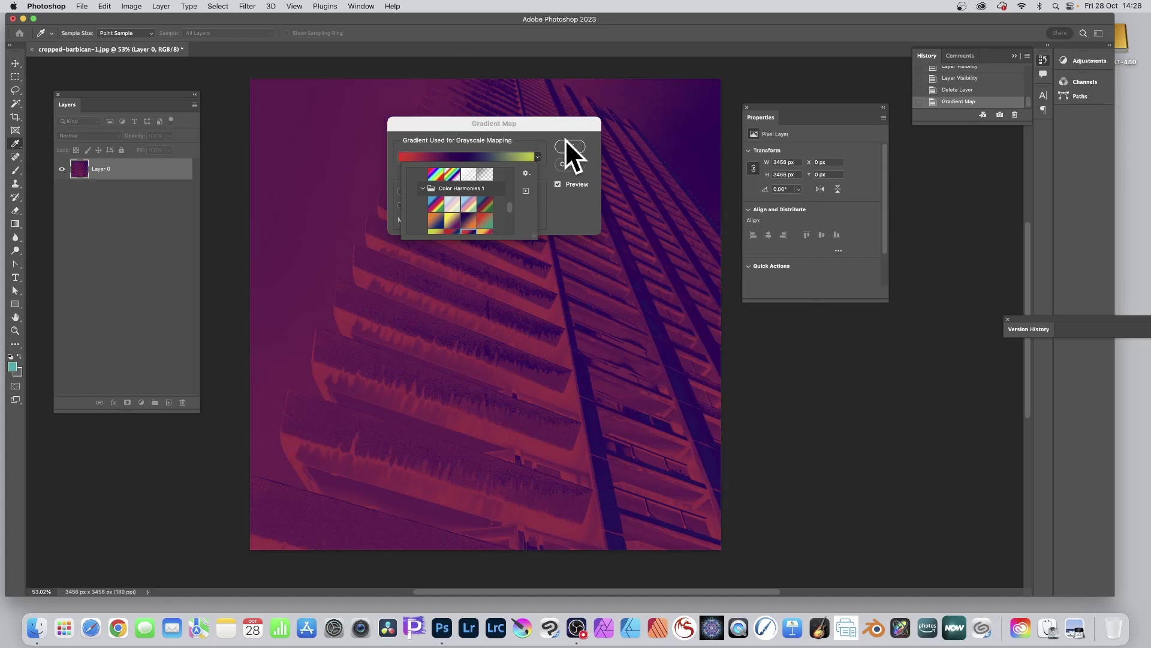
left_click(579, 164)
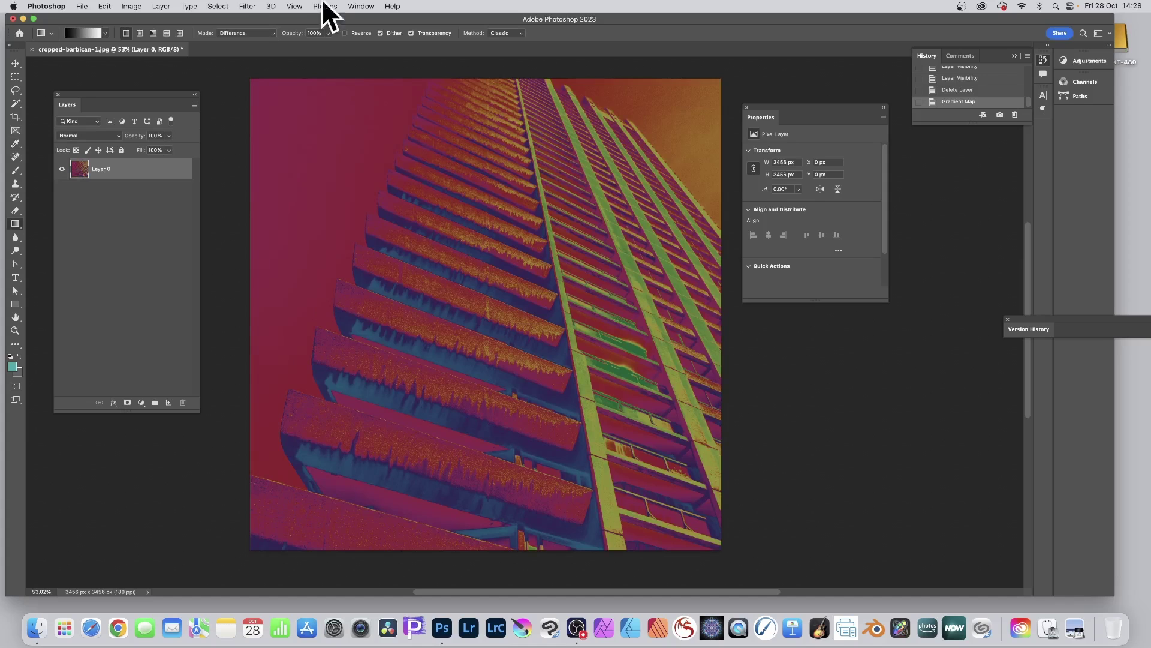
key("super+z")
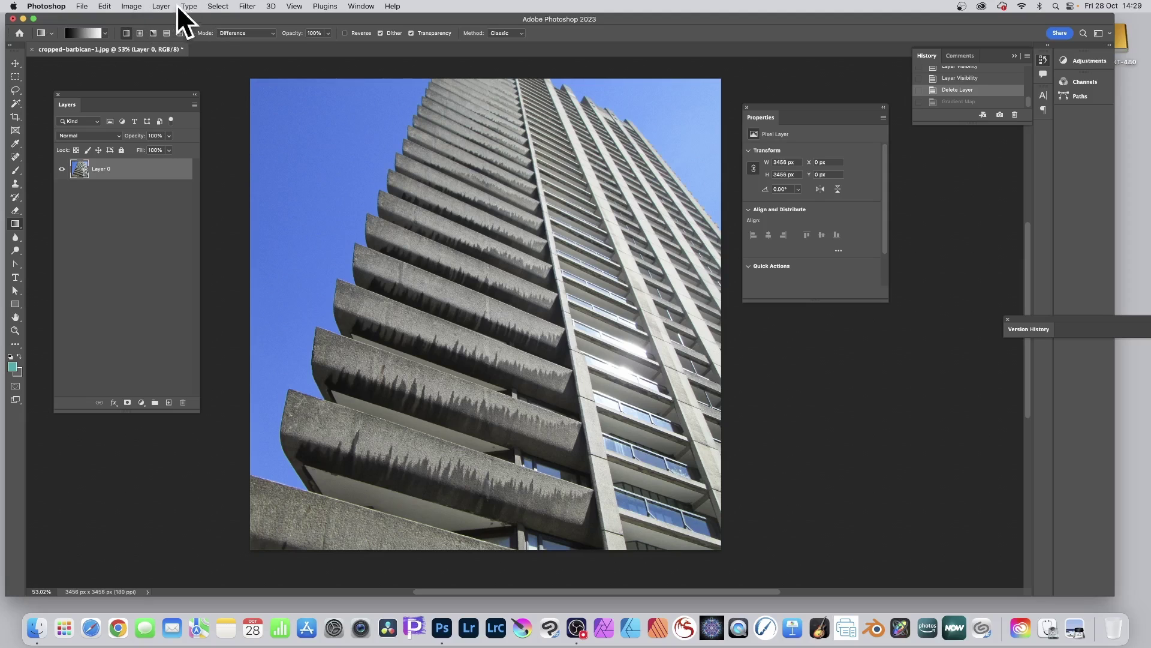
Step: Add a Gradient Map adjustment layer above Layer 0 with Normal blend mode and 100% opacity
left_click(161, 6)
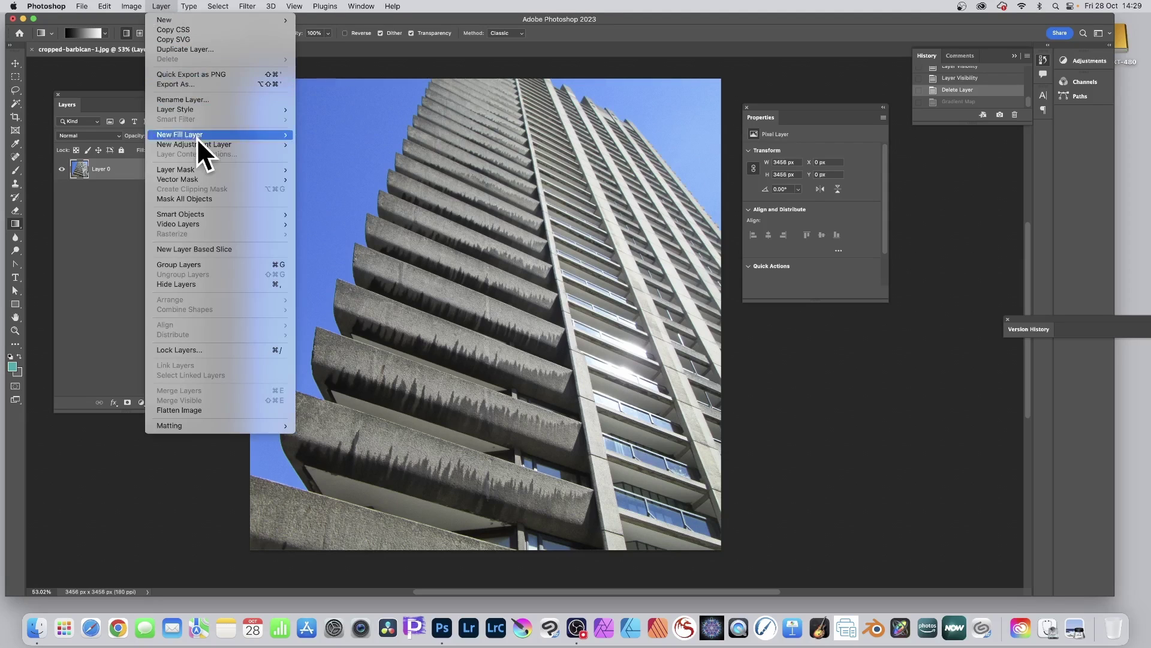
mouse_move(195, 146)
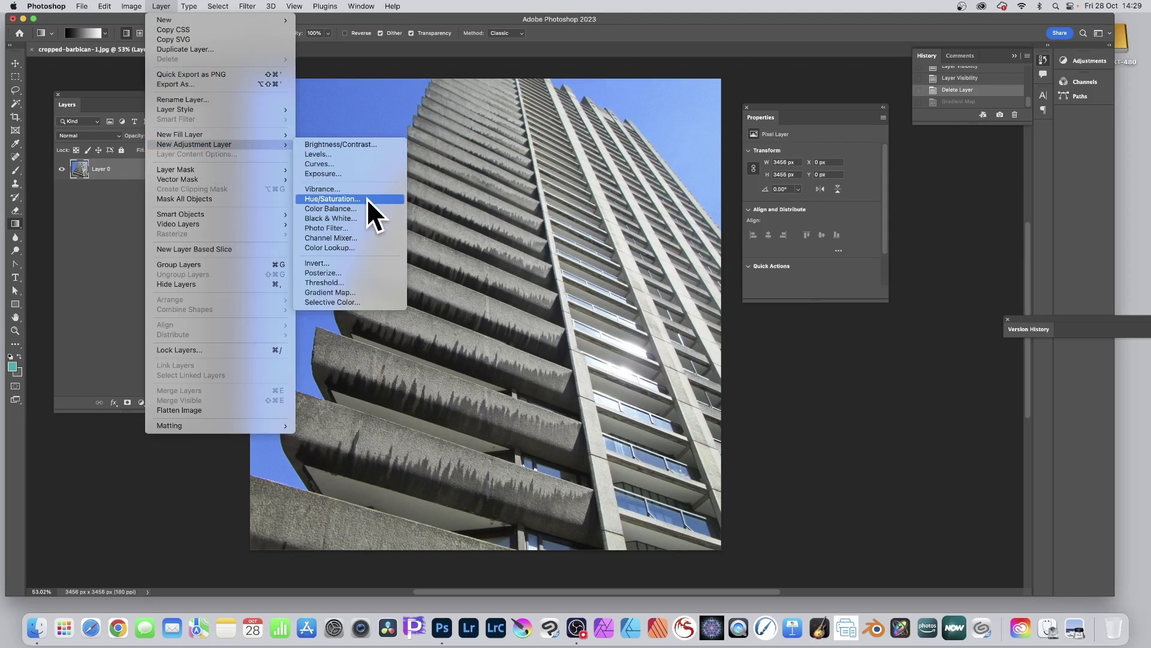
left_click(355, 294)
left_click_drag(615, 271, 518, 163)
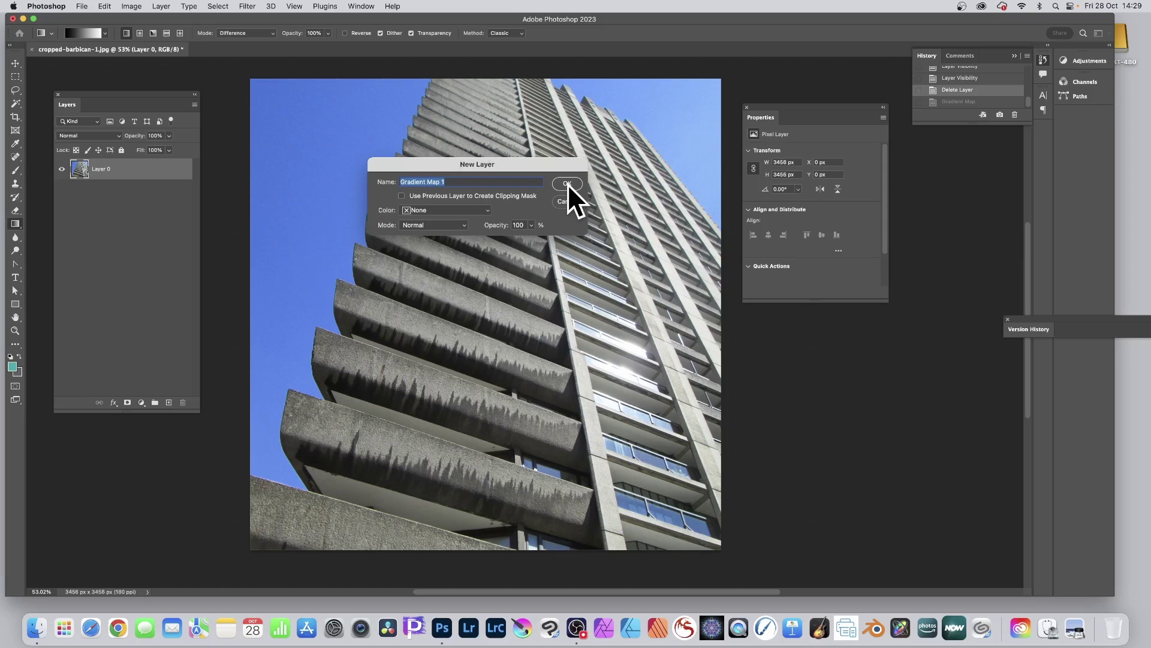
left_click(467, 224)
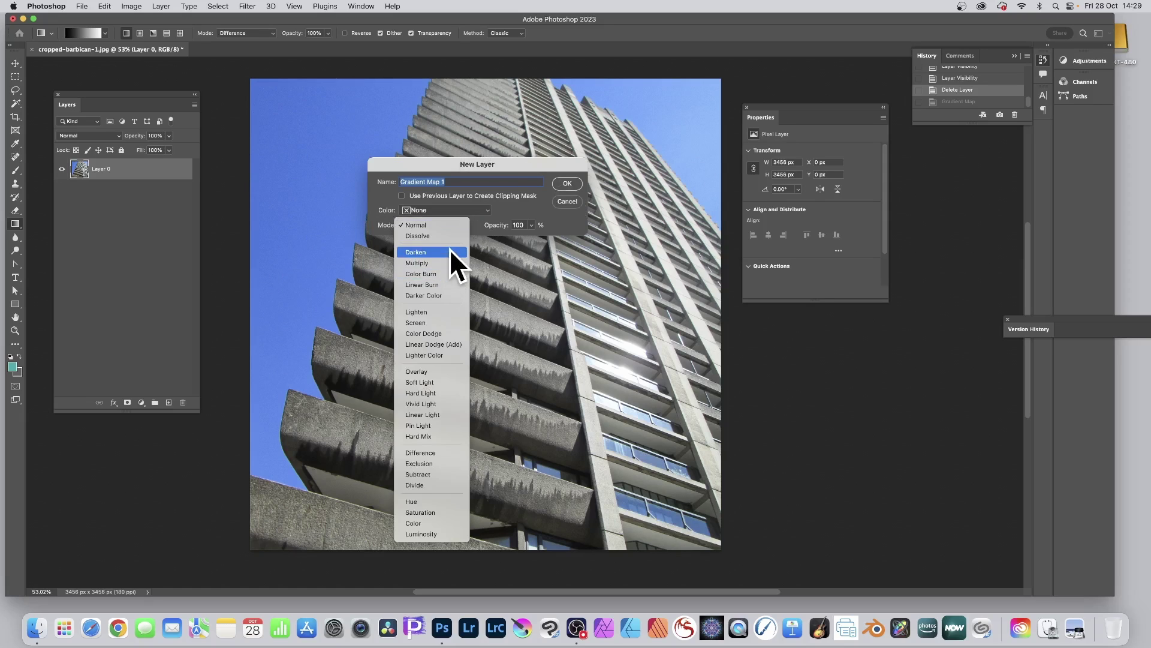
left_click(532, 210)
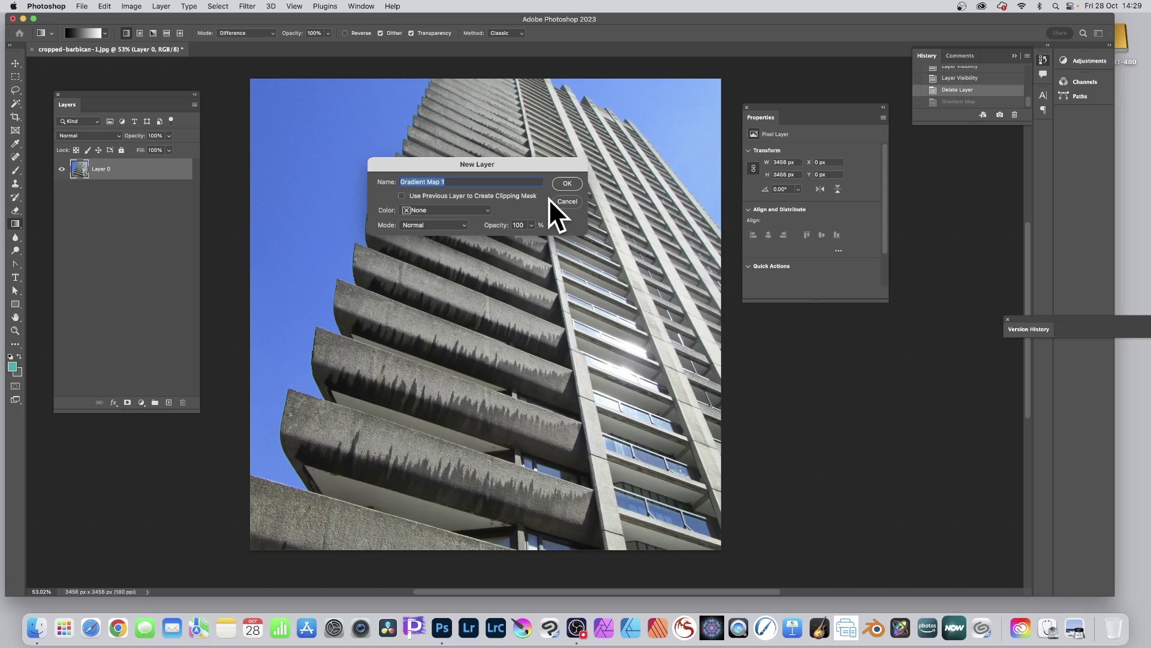
left_click(566, 183)
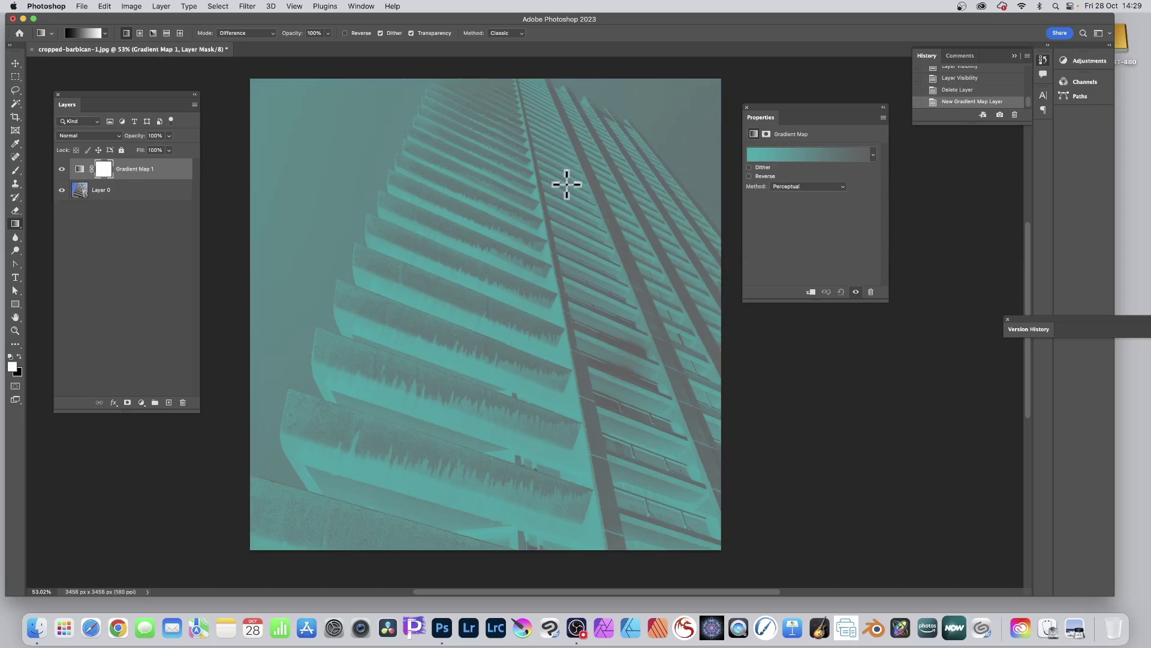
Step: Set the adjustment layer's gradient to the orange, blue, red and yellow-green preset at the end of Color Harmonies 1
left_click(360, 6)
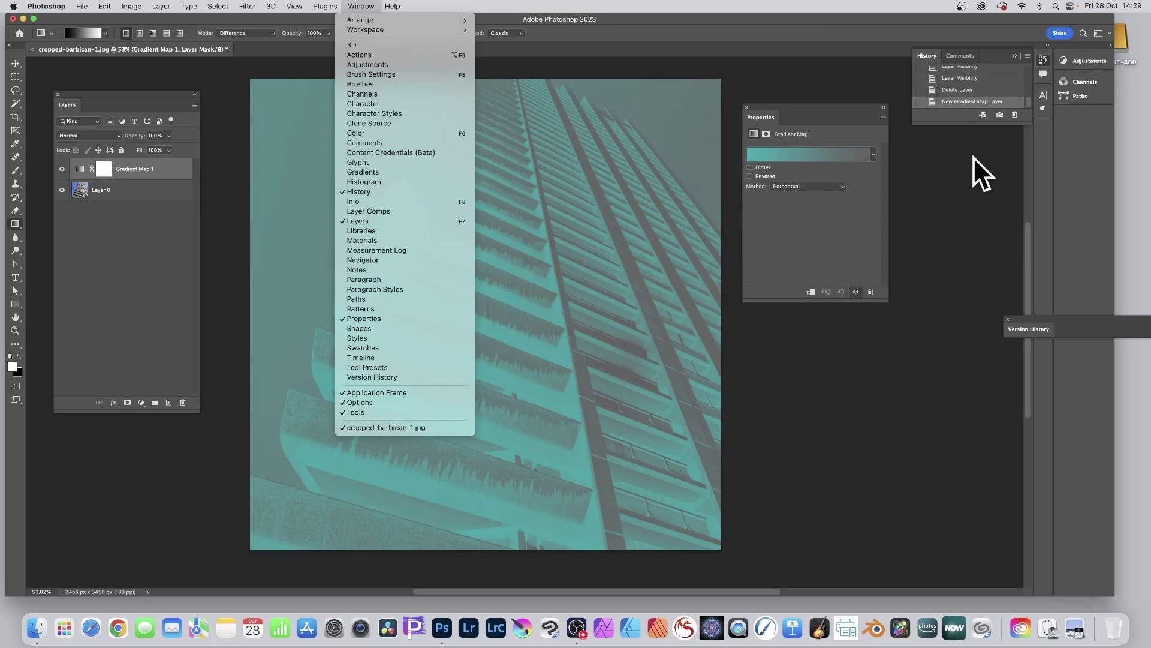
left_click(873, 156)
left_click(874, 153)
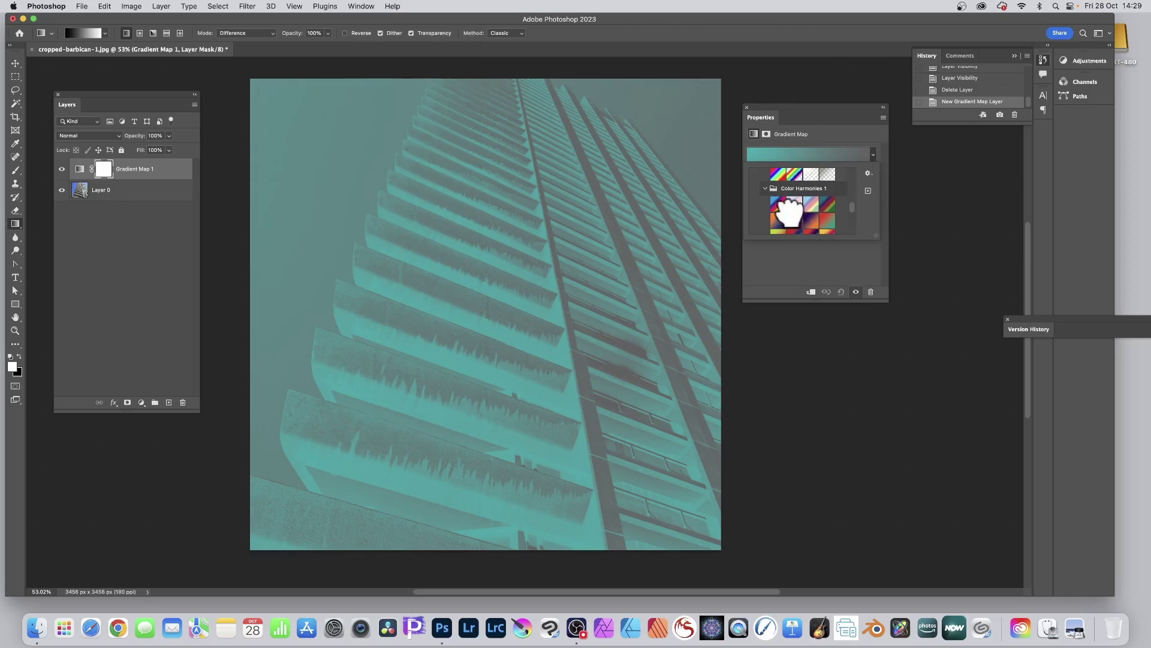
left_click(796, 222)
scroll(797, 225, "down", 2)
left_click(779, 178)
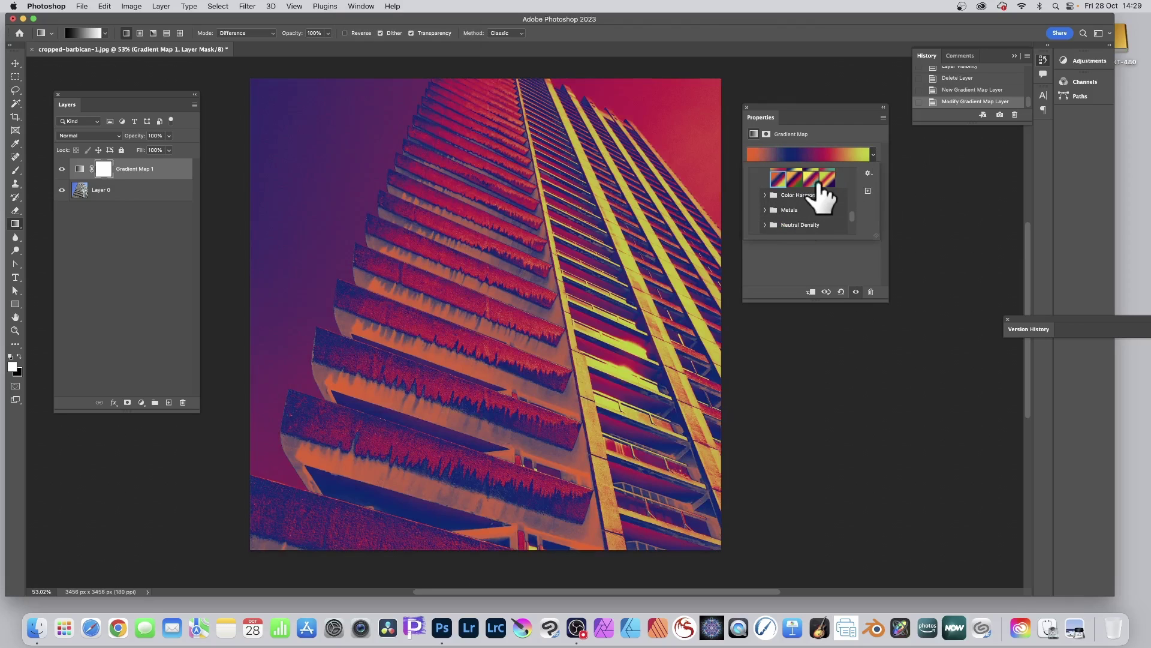
left_click(776, 260)
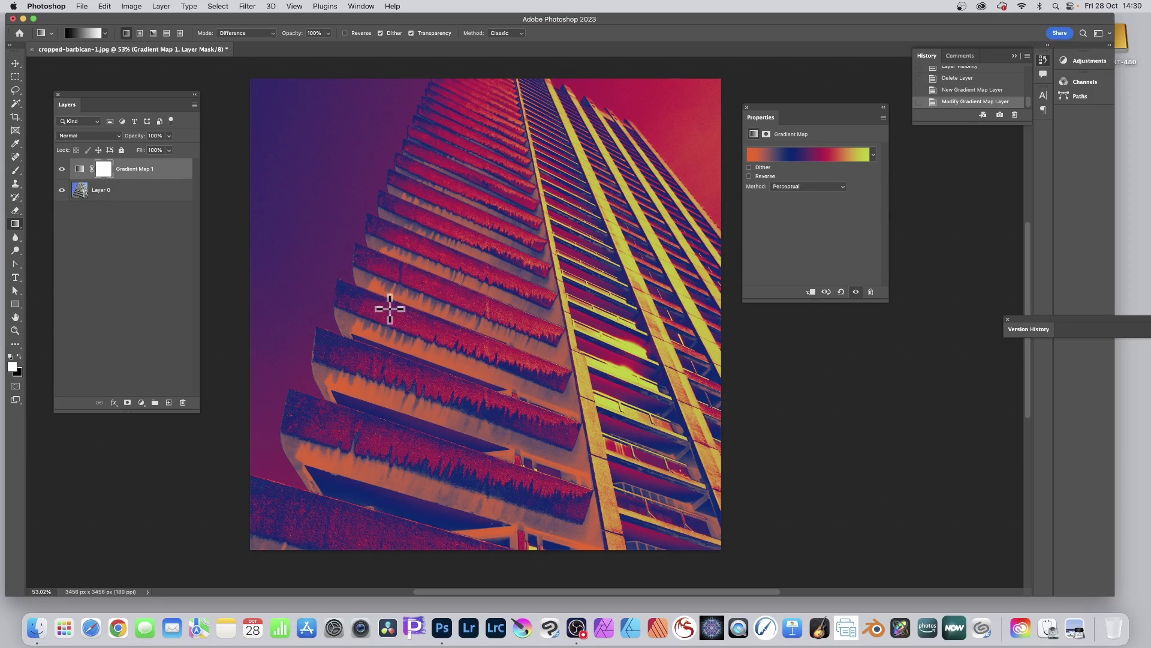
Step: Draw a linear white-to-black gradient on the Gradient Map layer's mask from the building's middle balconies to the photo's upper-right sky
left_click_drag(391, 314, 668, 71)
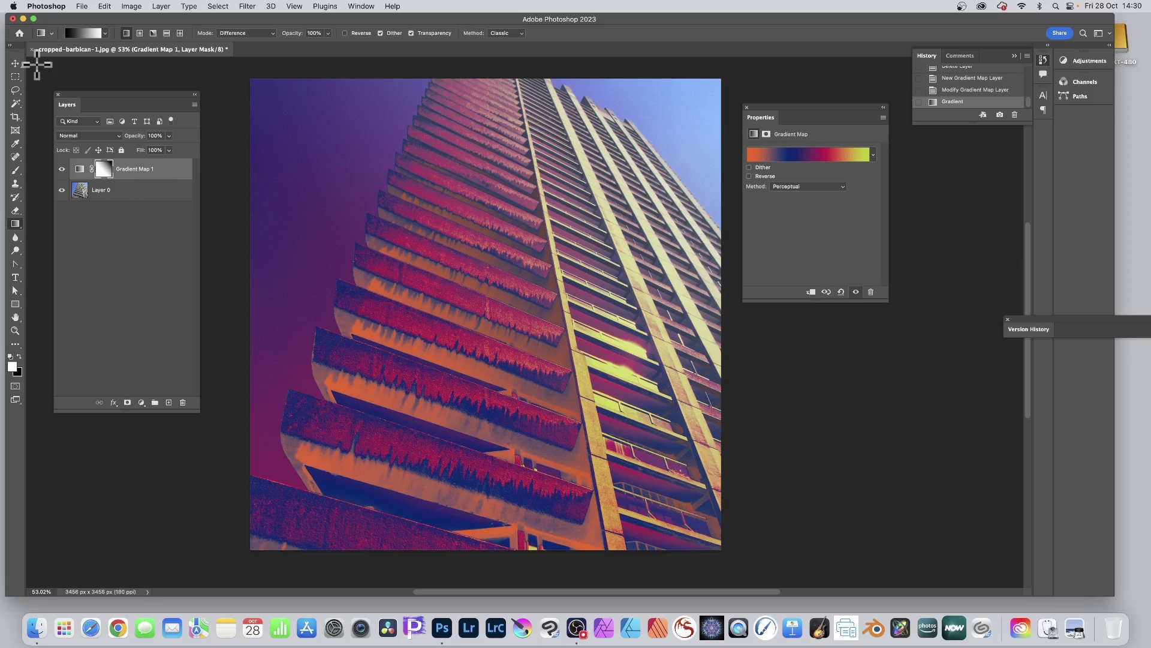
Step: Try the yellow-green, red and orange preset on Gradient Map 1, and settle on the white-to-dark-blue preset in Special Effects
left_click(873, 155)
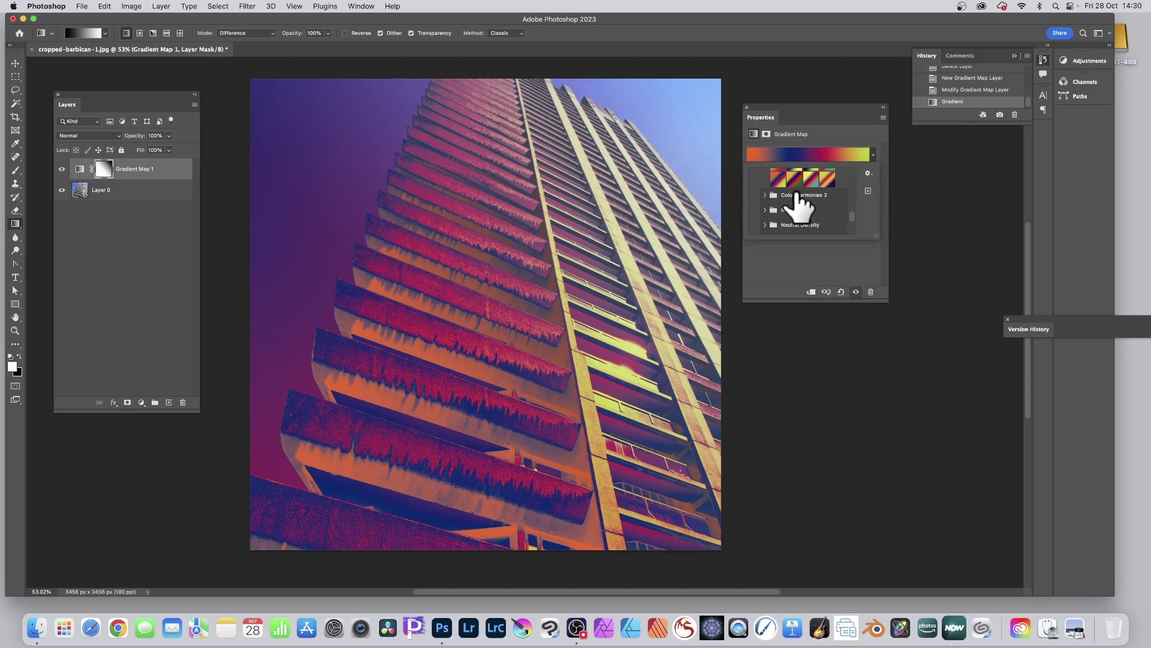
left_click(827, 178)
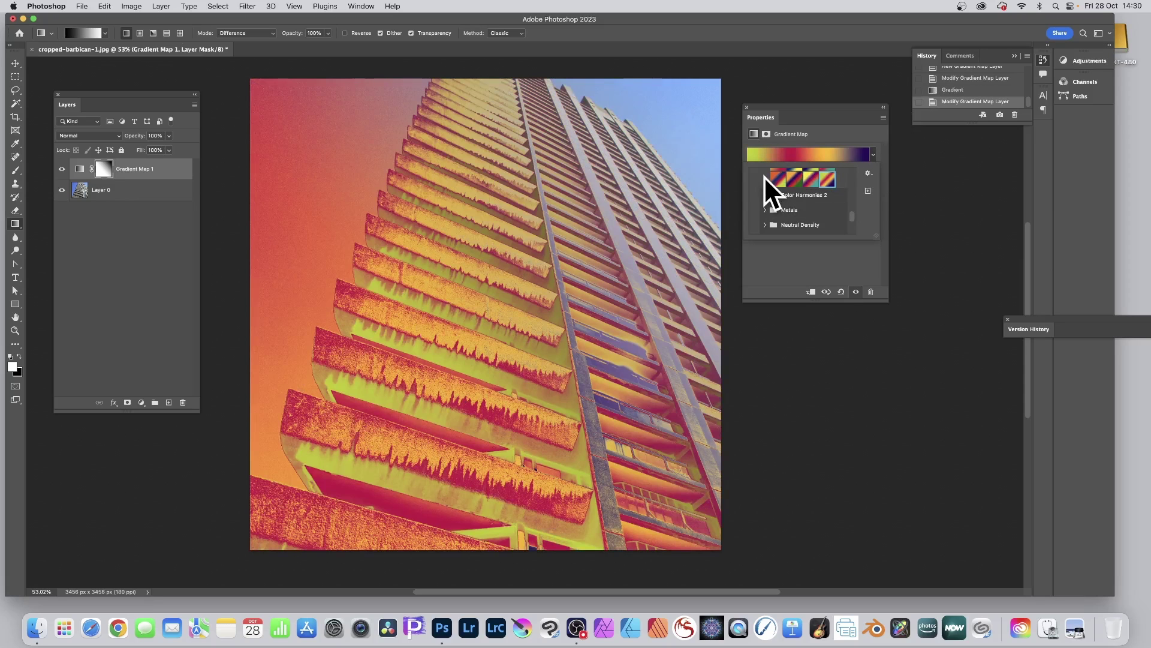
left_click(80, 169)
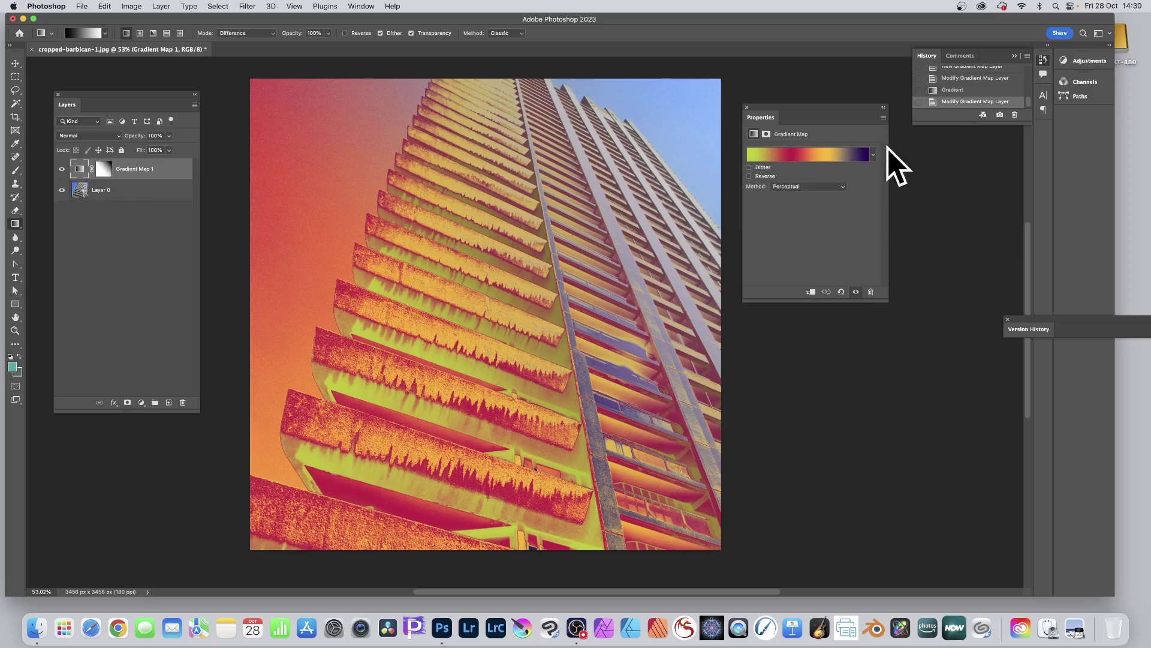
left_click(872, 155)
scroll(772, 203, "down", 3)
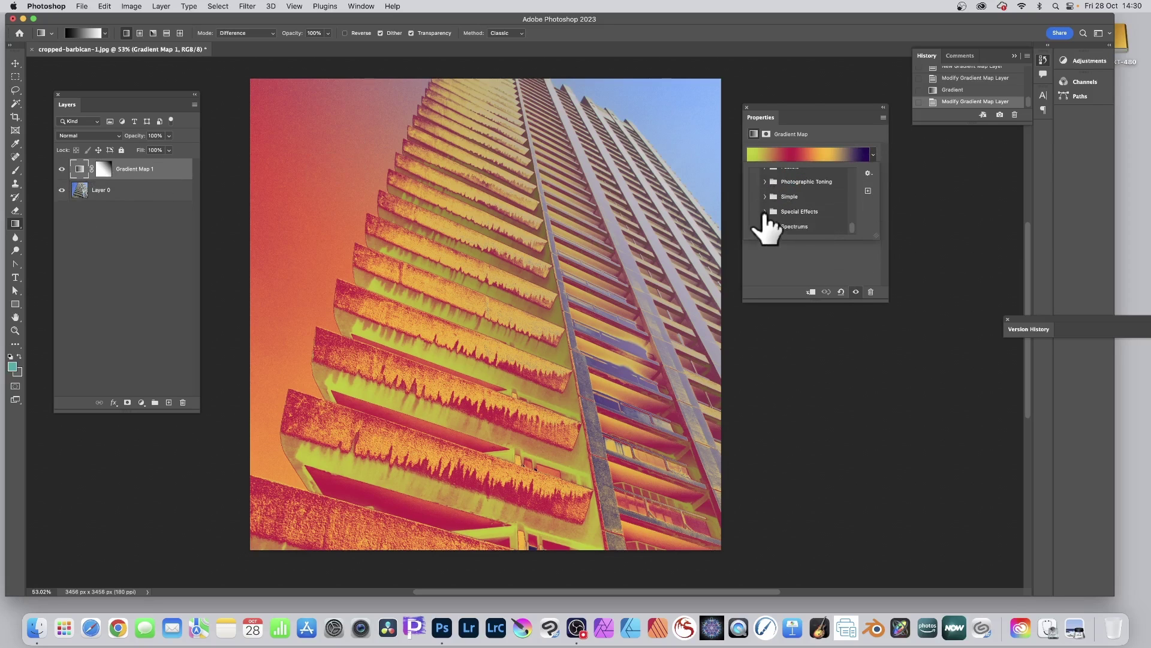
left_click(765, 211)
left_click(811, 227)
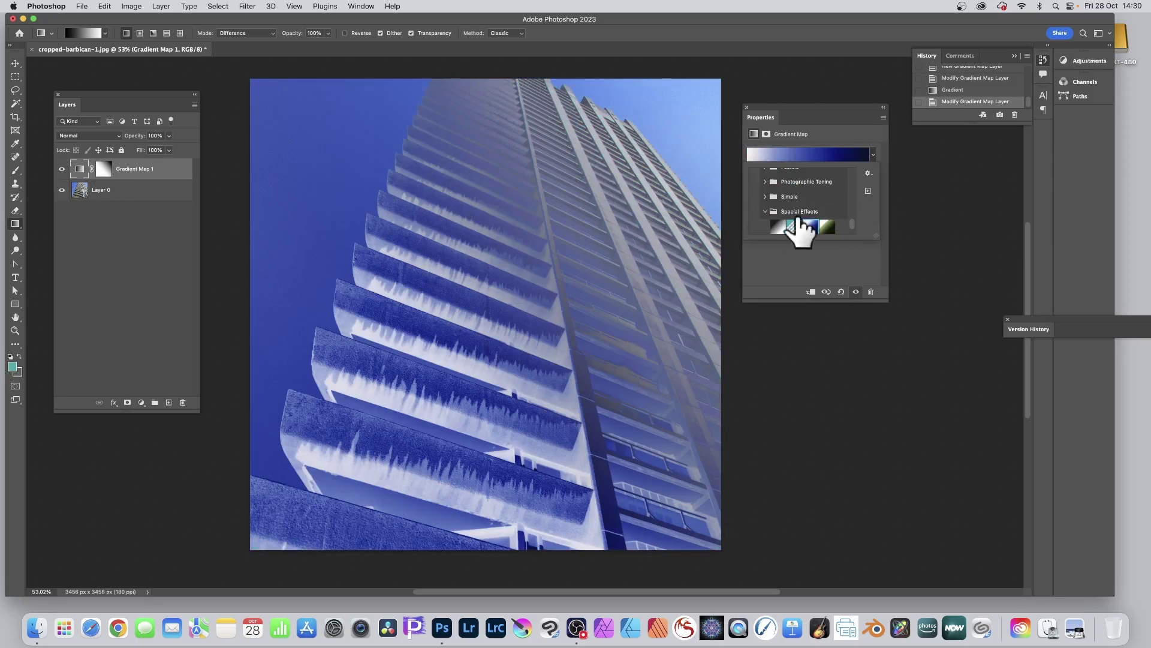
left_click(850, 120)
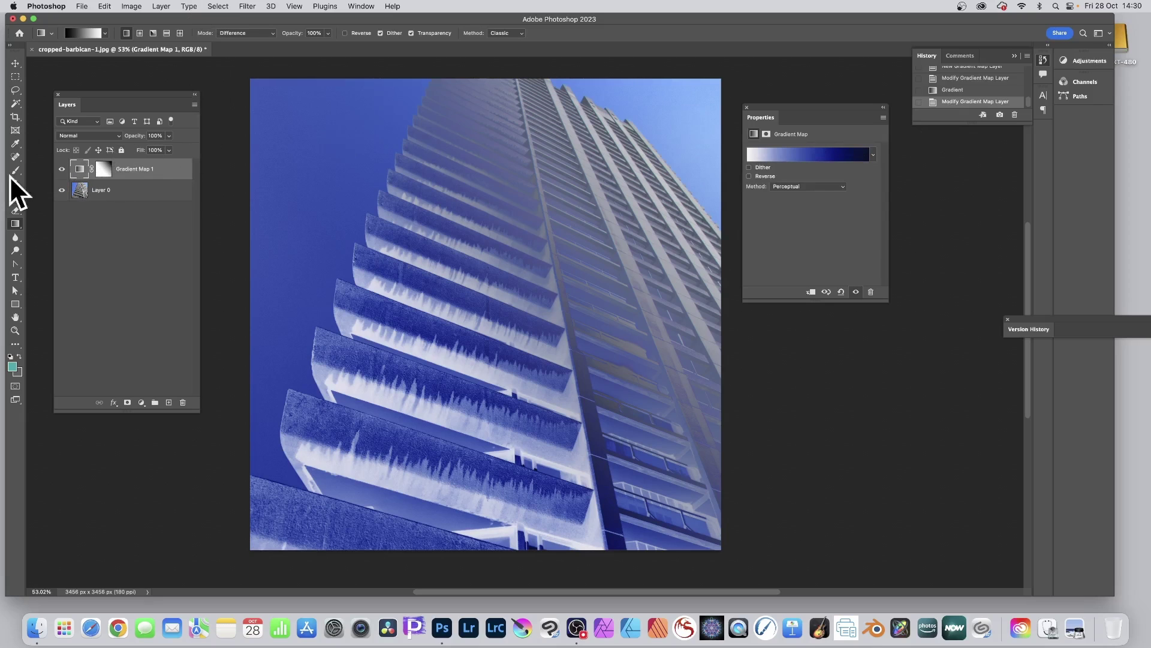
Step: Add a second Gradient Map adjustment layer above Gradient Map 1 with Normal blend mode and 100% opacity
left_click(166, 6)
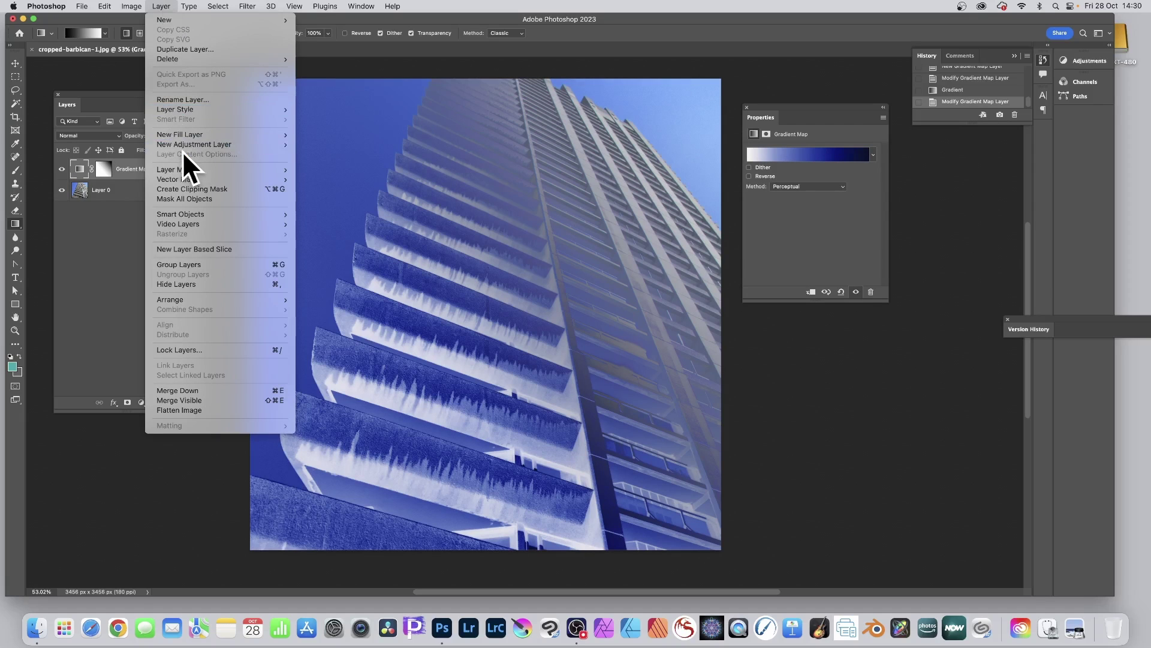
mouse_move(186, 146)
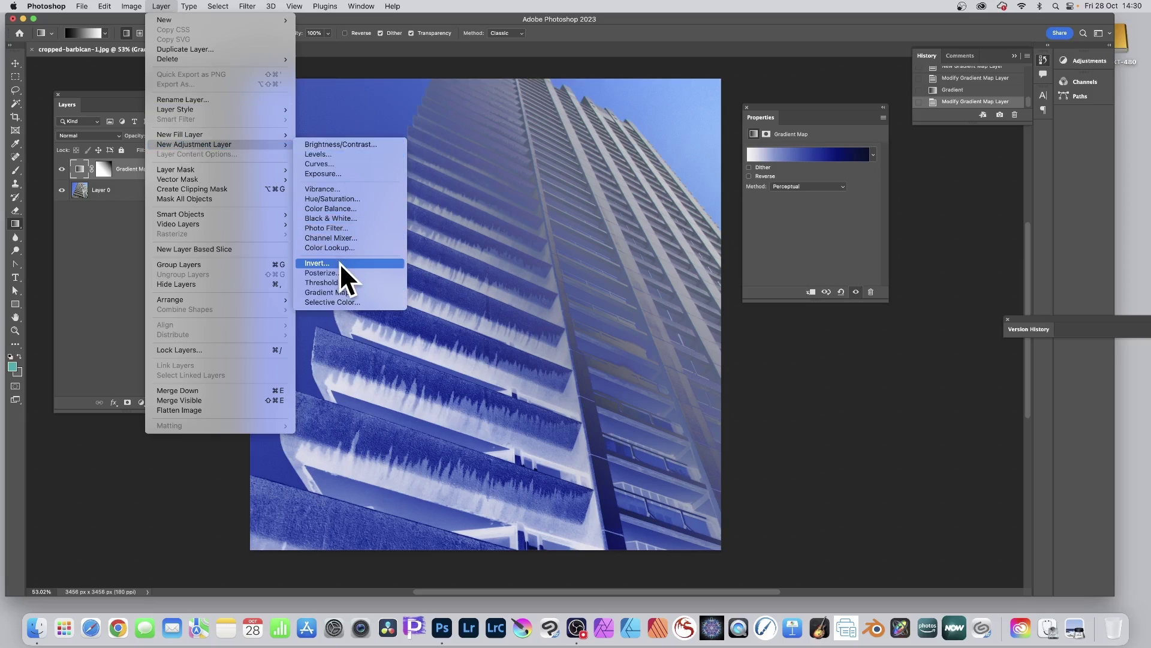
left_click(330, 292)
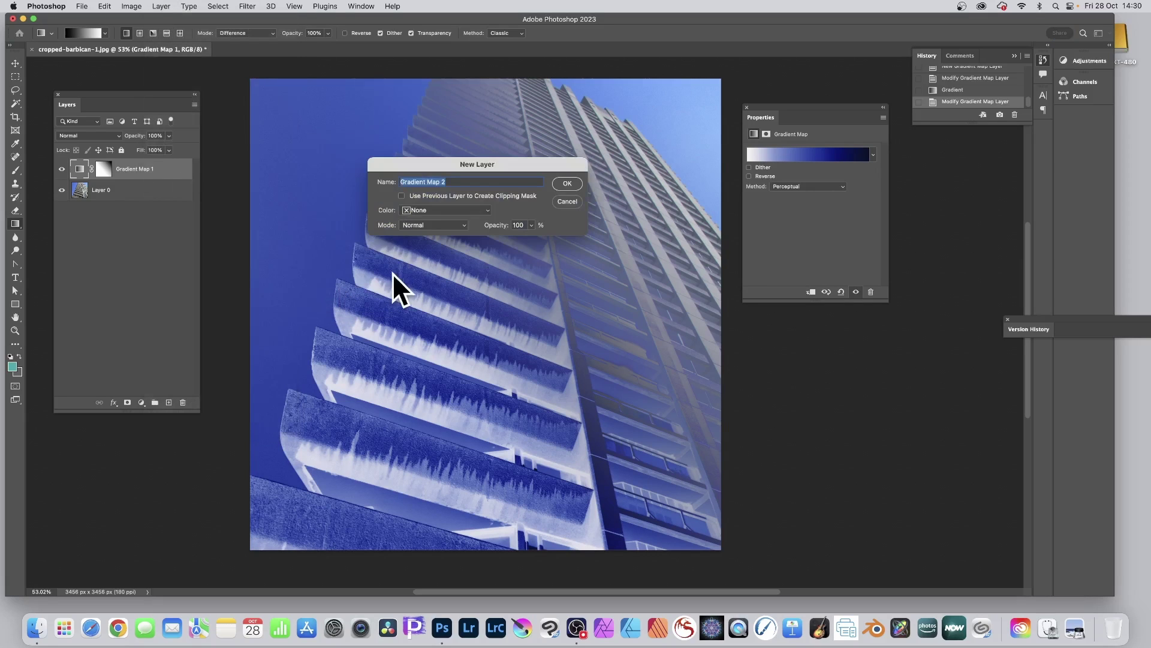
left_click_drag(440, 182, 449, 183)
left_click(567, 181)
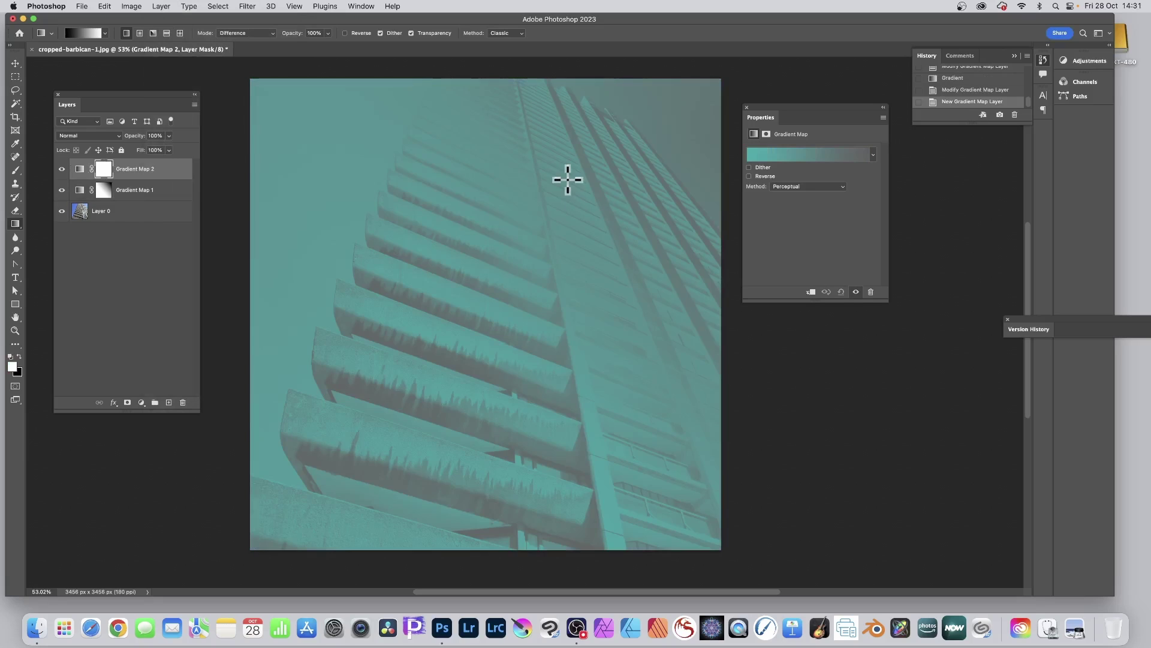
Step: Try several Special Effects presets on Gradient Map 2, ending with the stepped black-to-white grey preset
left_click(872, 154)
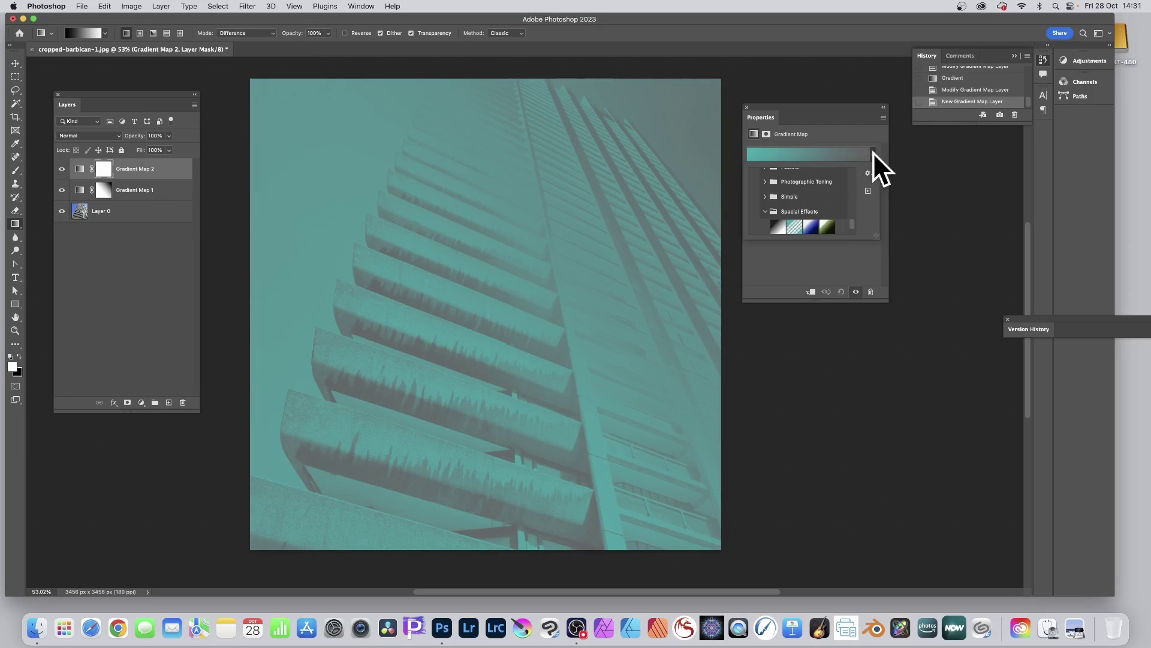
left_click(811, 226)
left_click(828, 226)
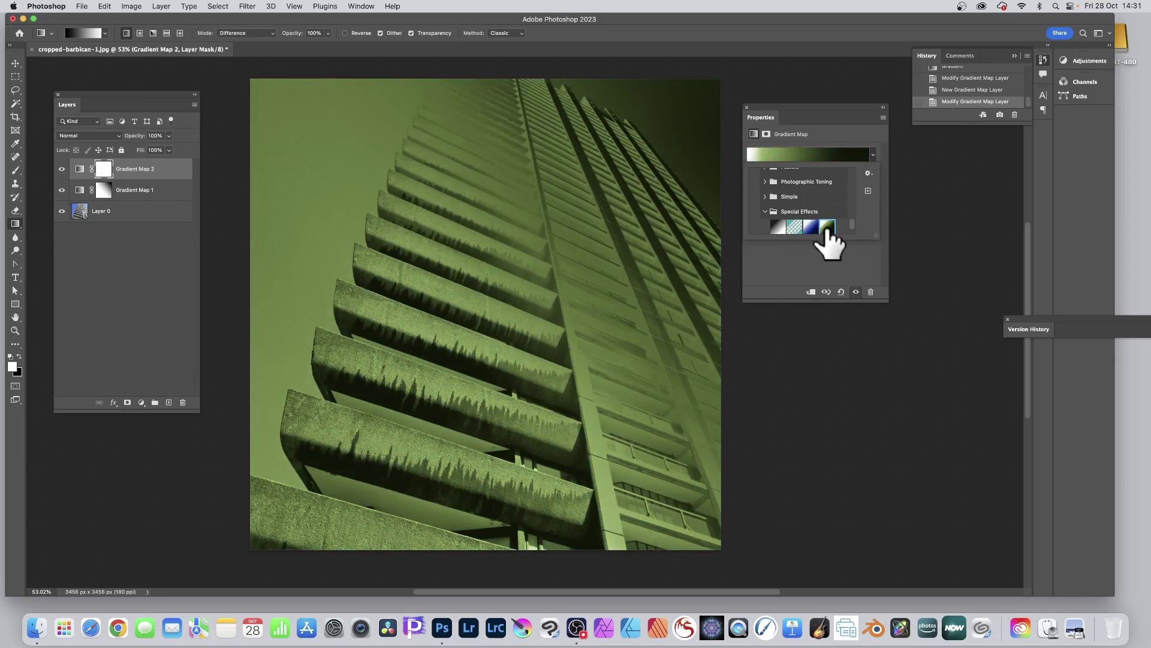
scroll(803, 228, "down", 2)
left_click(806, 197)
left_click(795, 195)
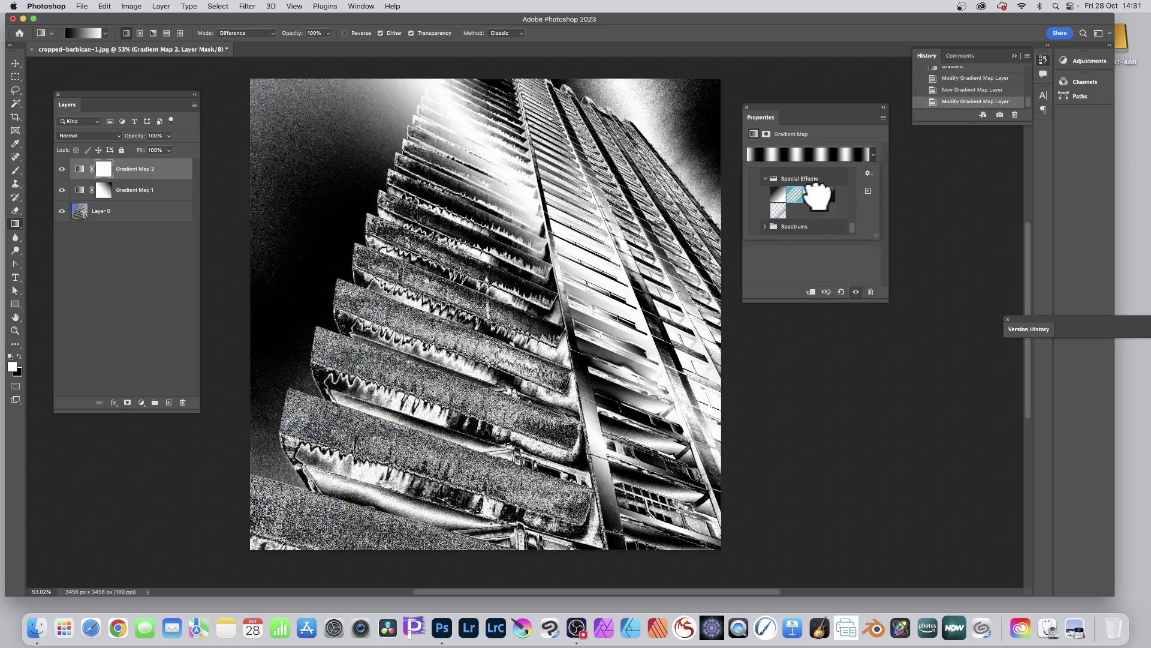
left_click(813, 194)
left_click(778, 194)
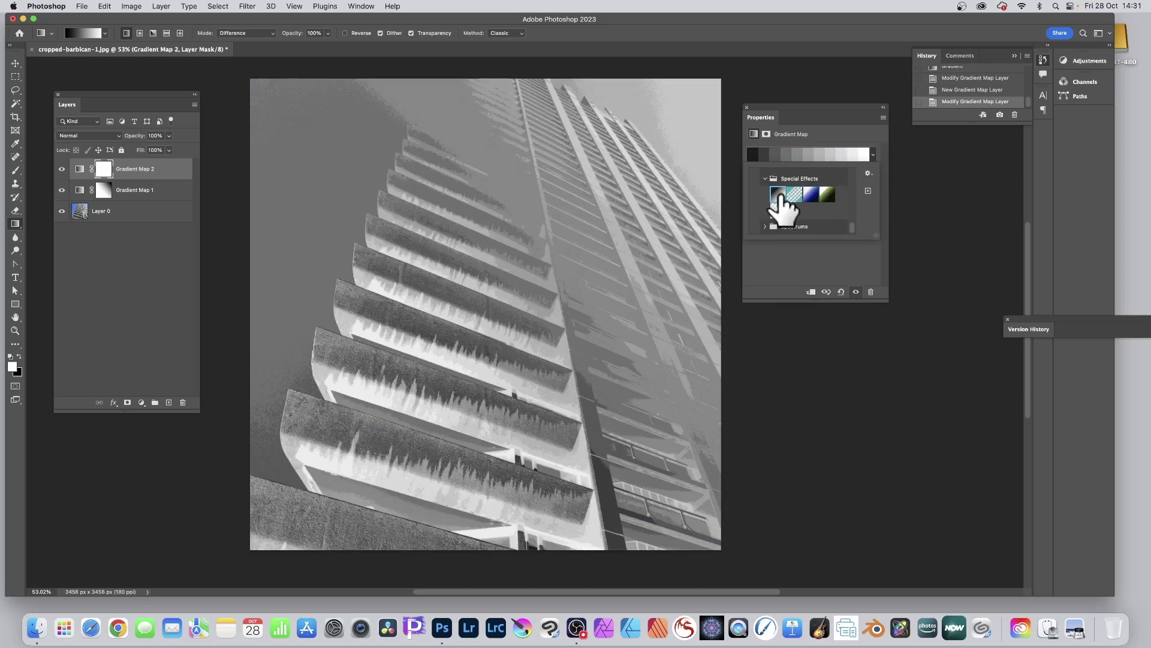
left_click(853, 253)
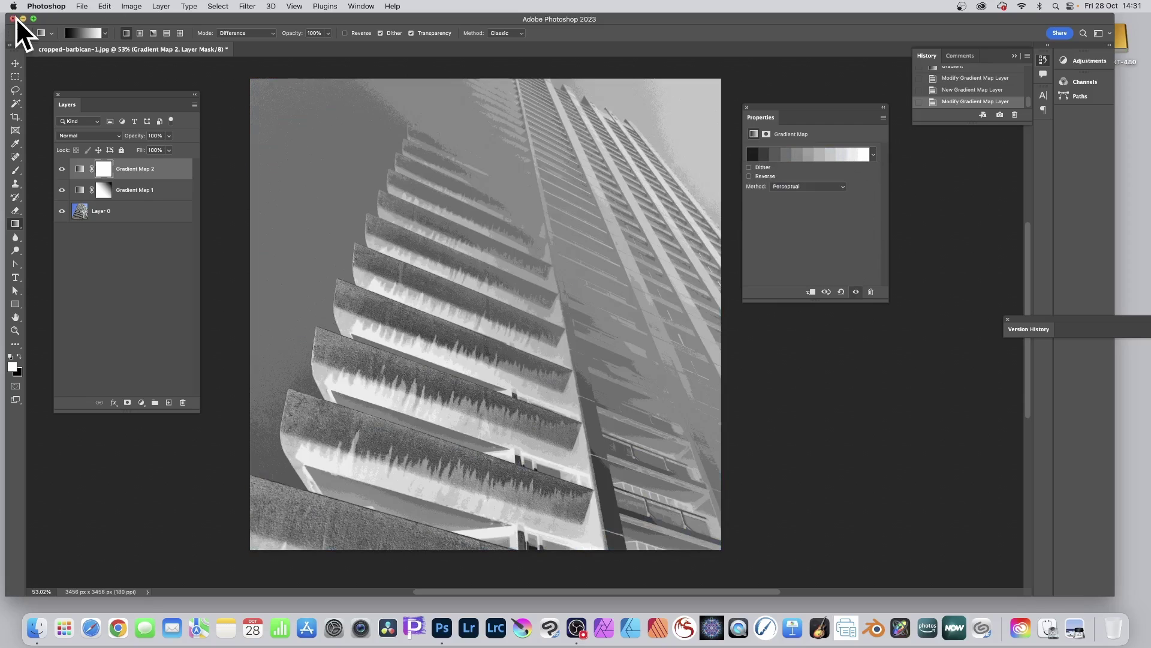
Step: Draw two Difference-mode gradients on Gradient Map 2's mask, from the tower's top down to mid-balconies and from the right facade to the upper-left sky
left_click(103, 169)
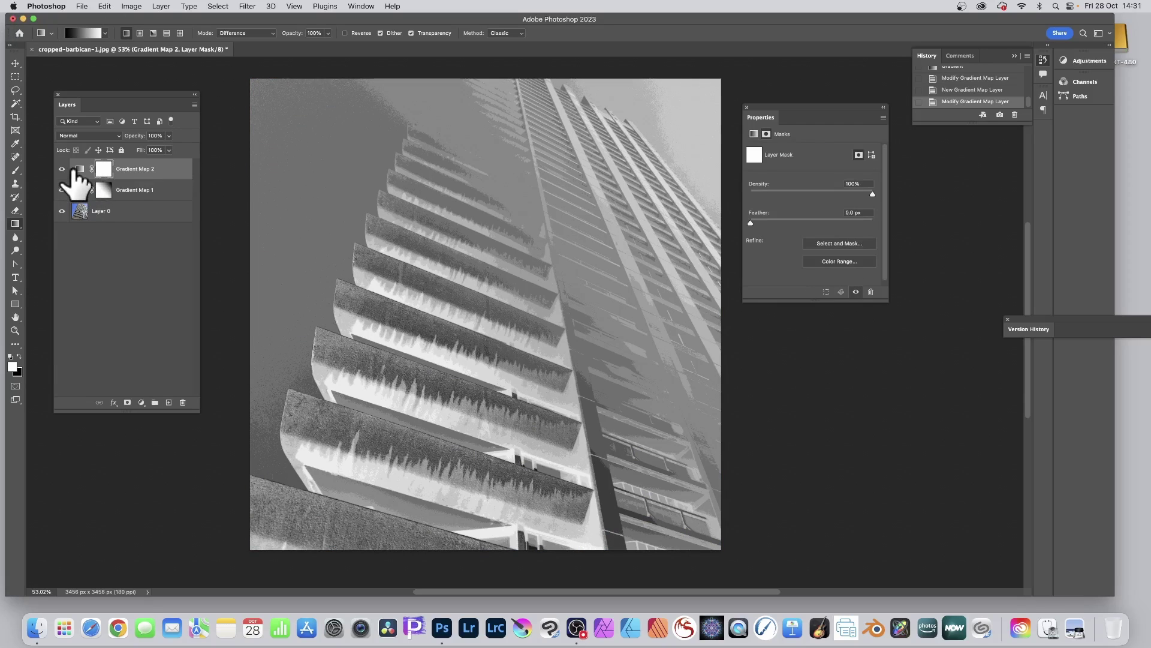
left_click_drag(506, 112, 454, 260)
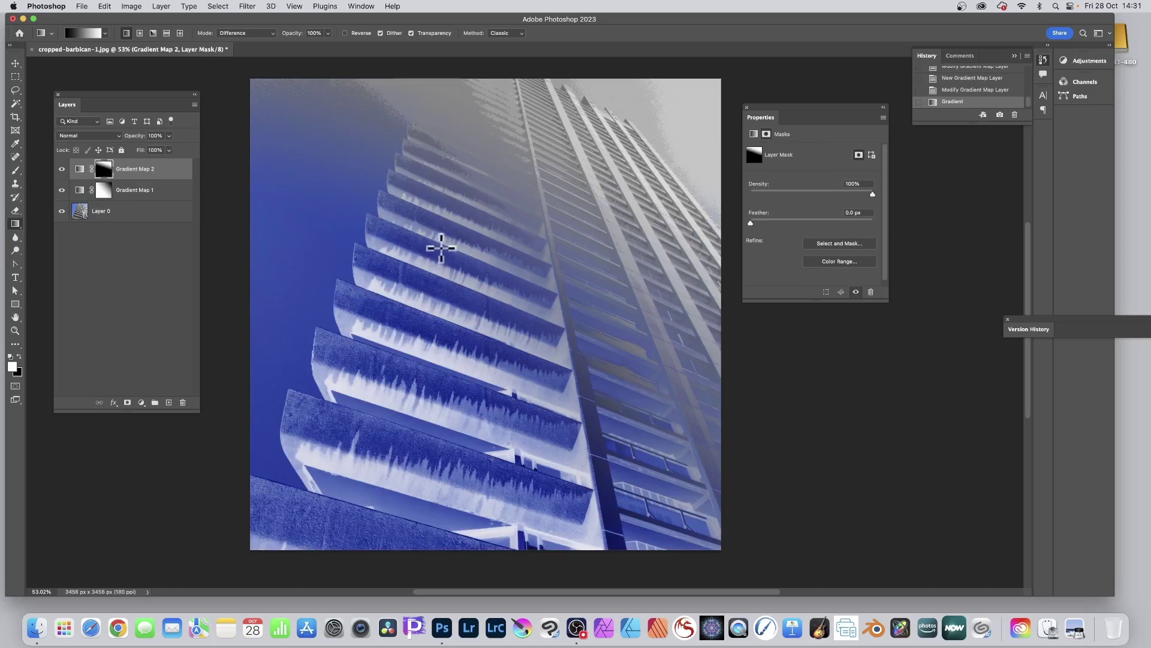
left_click_drag(619, 266, 397, 141)
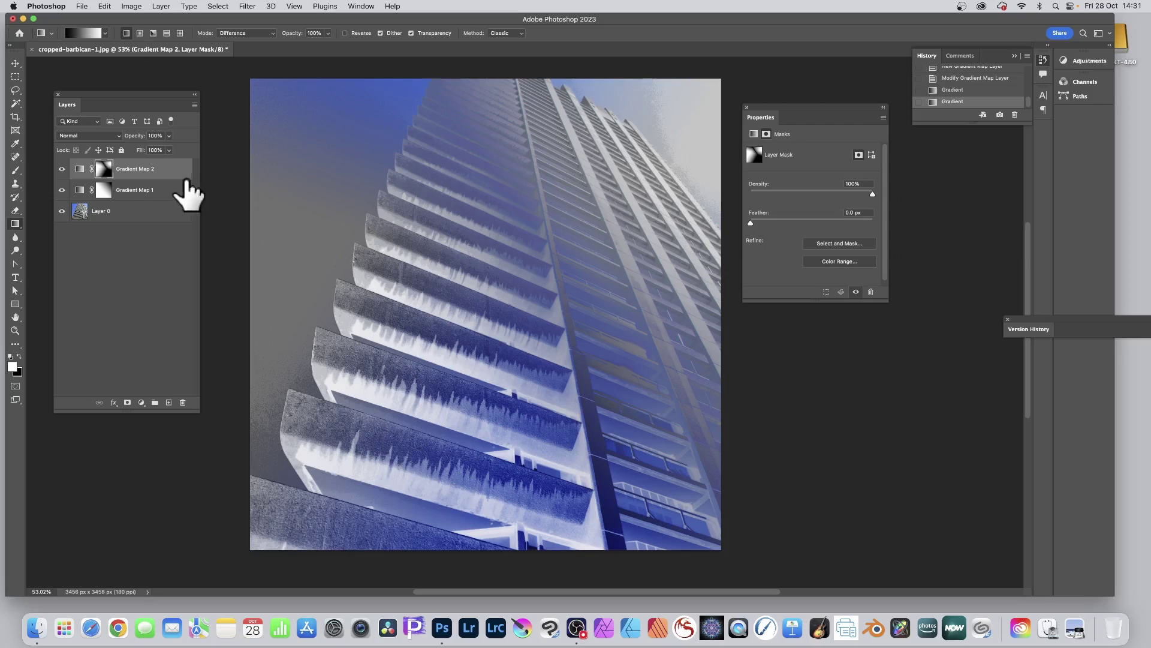
Step: Hide both Gradient Map adjustment layers and select Layer 0 to inspect the original photo
left_click(61, 169)
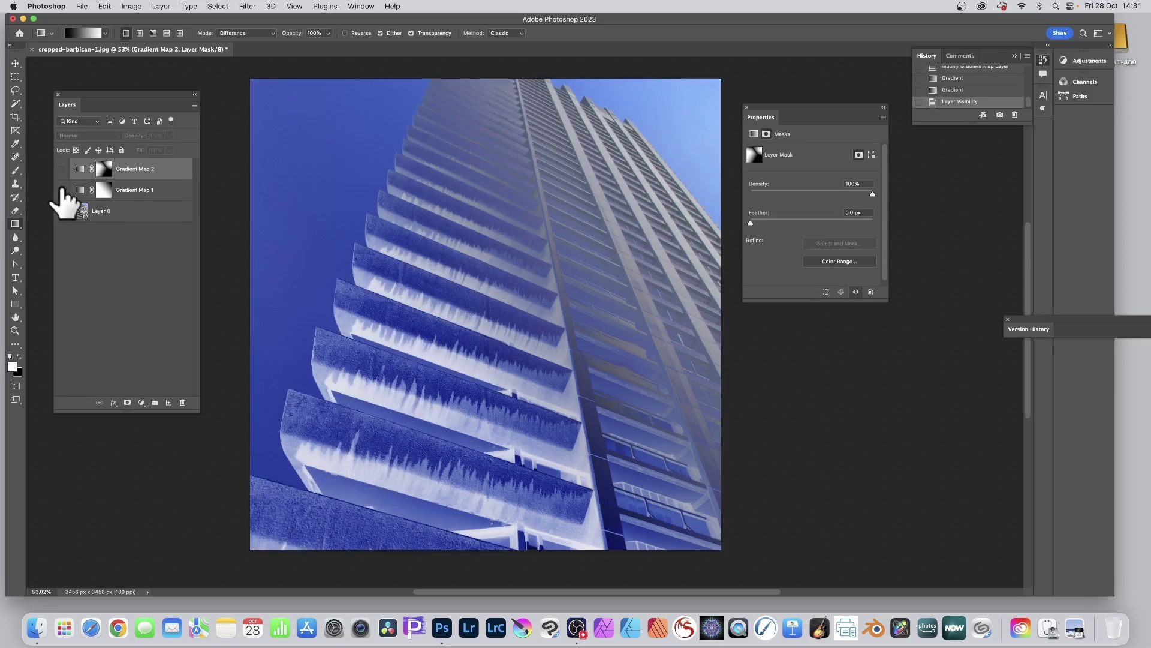
left_click(61, 190)
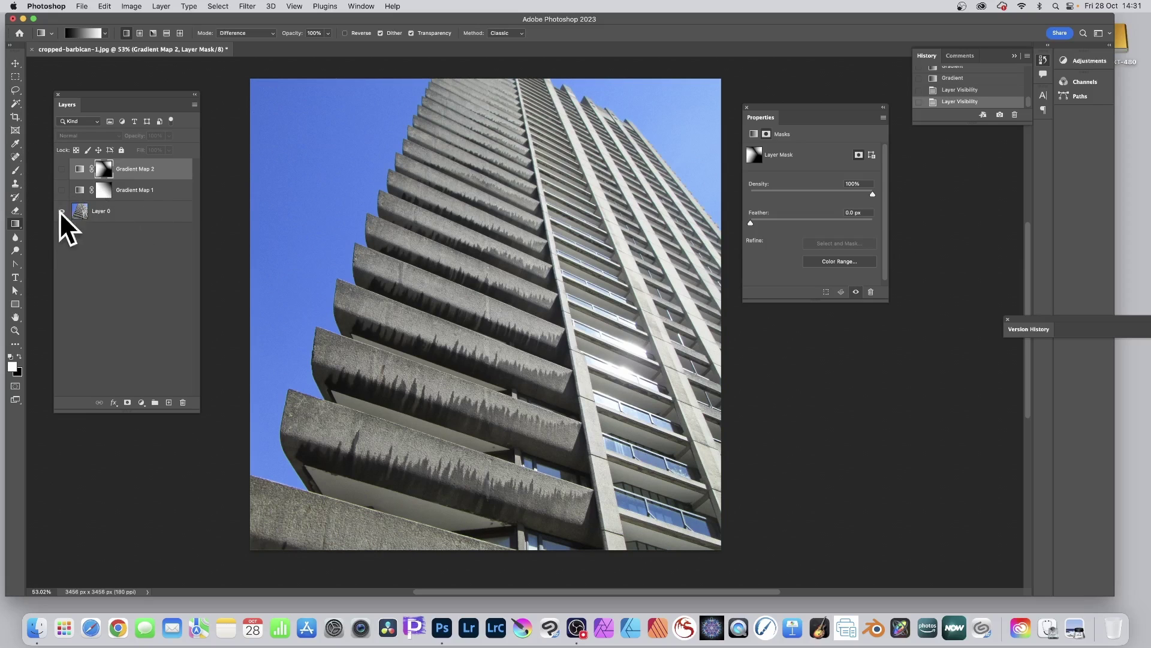
left_click(123, 211)
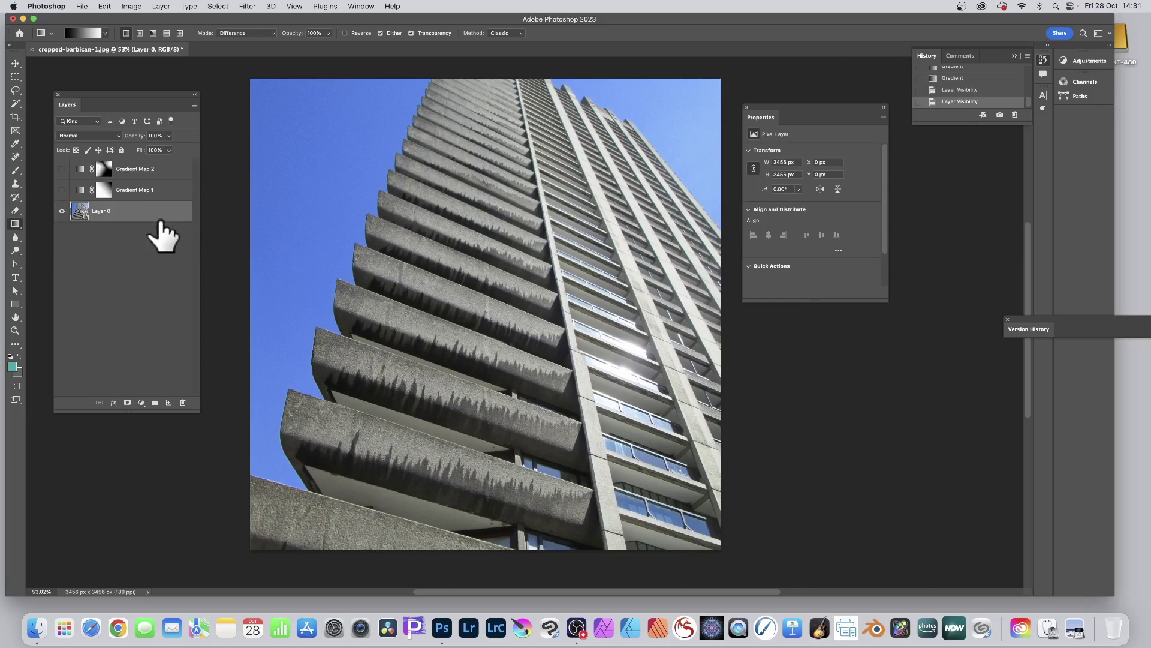
Step: Delete the Gradient Map 2 adjustment layer together with its layer mask
left_click(136, 169)
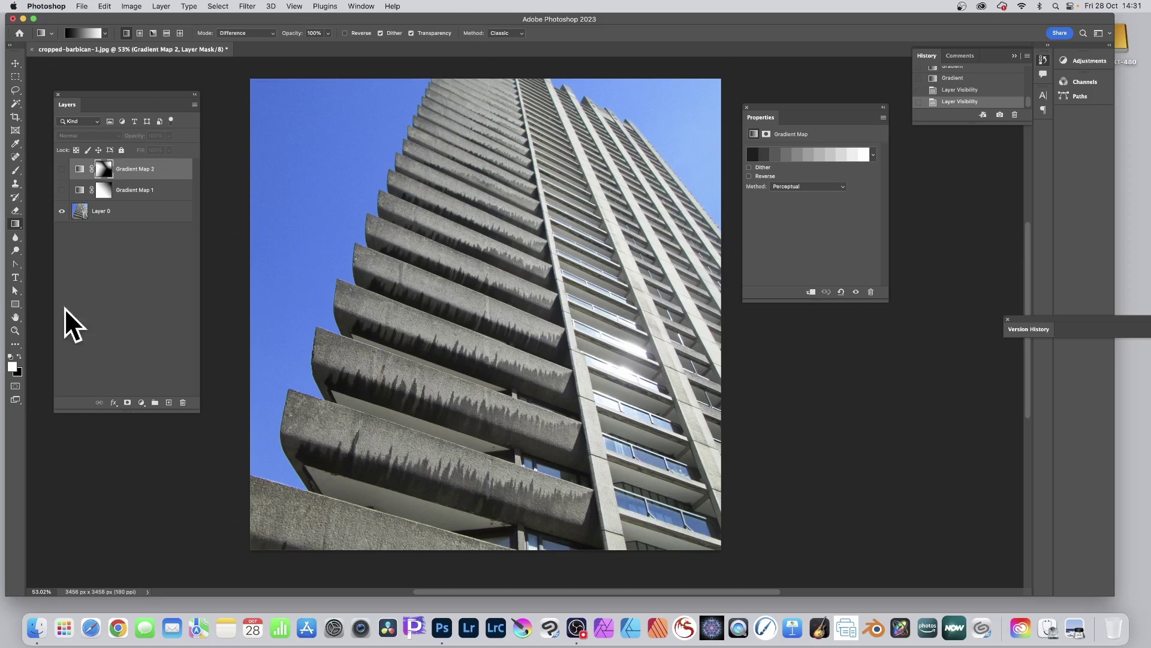
left_click_drag(104, 168, 183, 403)
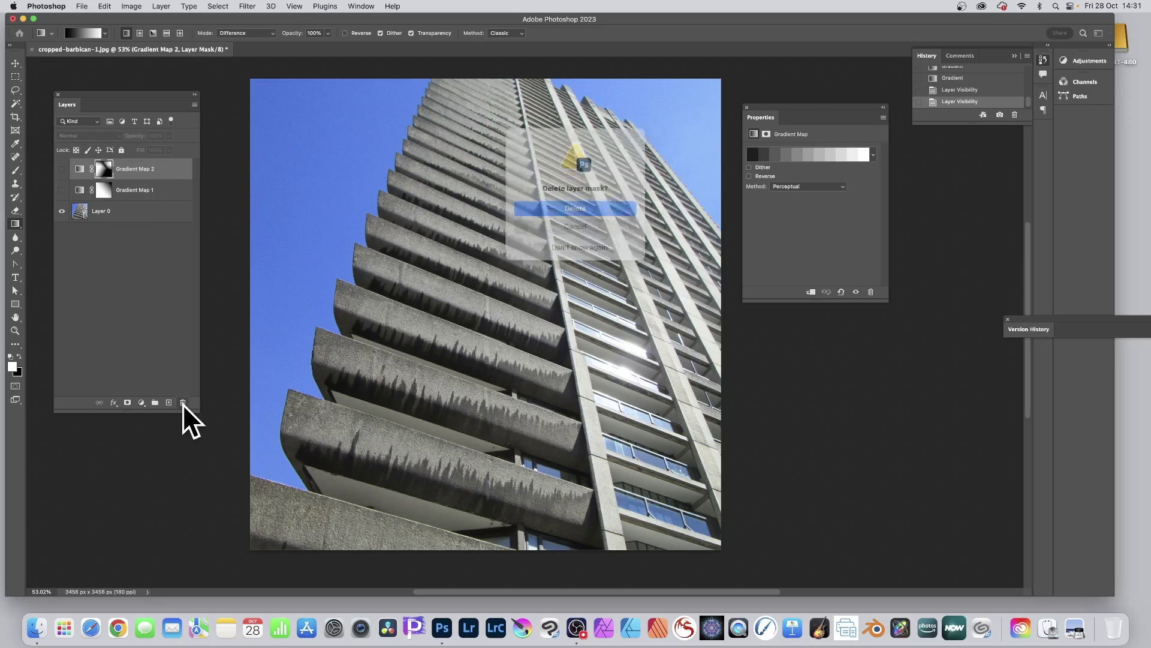
left_click(576, 207)
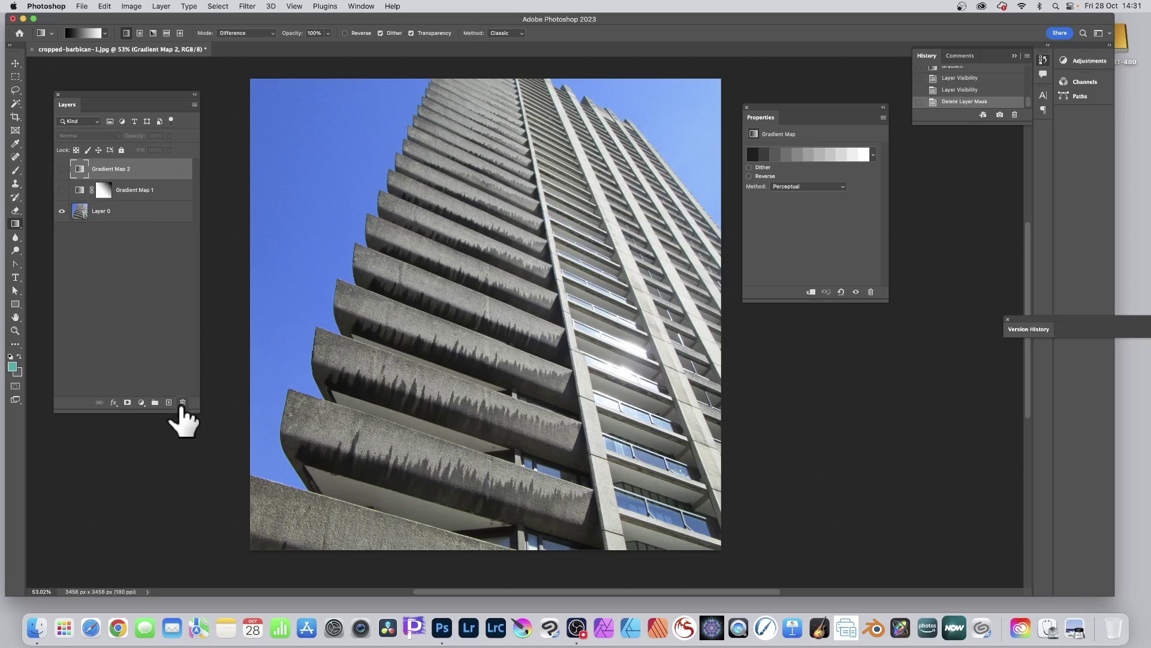
left_click(183, 402)
left_click(577, 212)
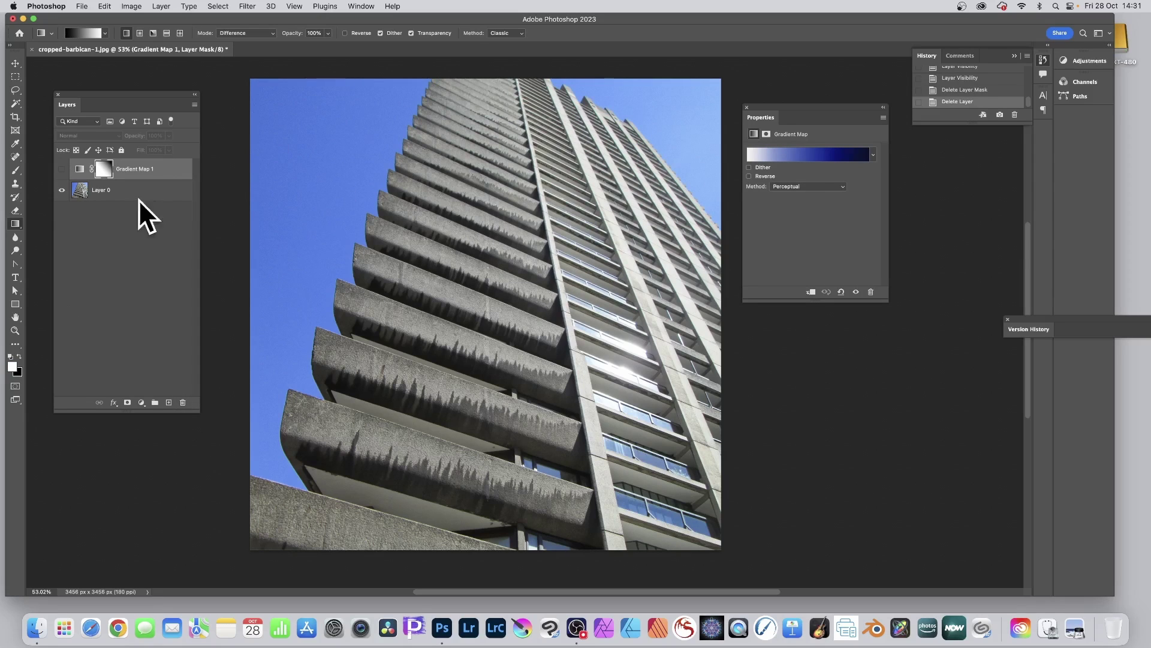
Step: Delete the Gradient Map 1 adjustment layer together with its layer mask
left_click(183, 401)
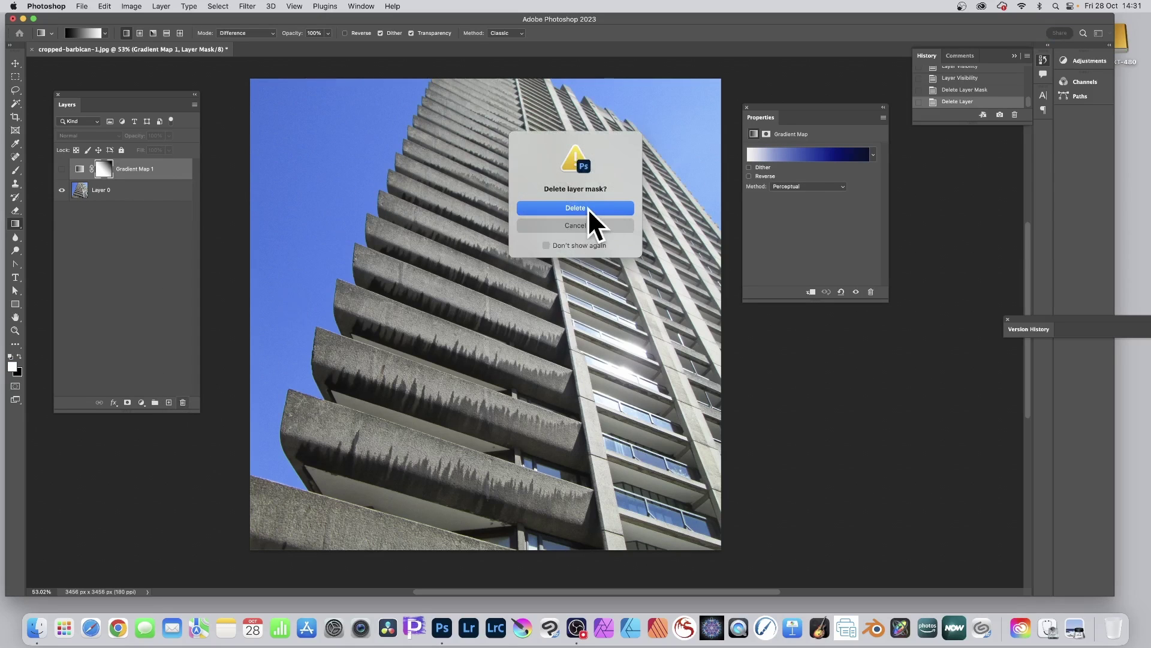
left_click(588, 207)
left_click(182, 402)
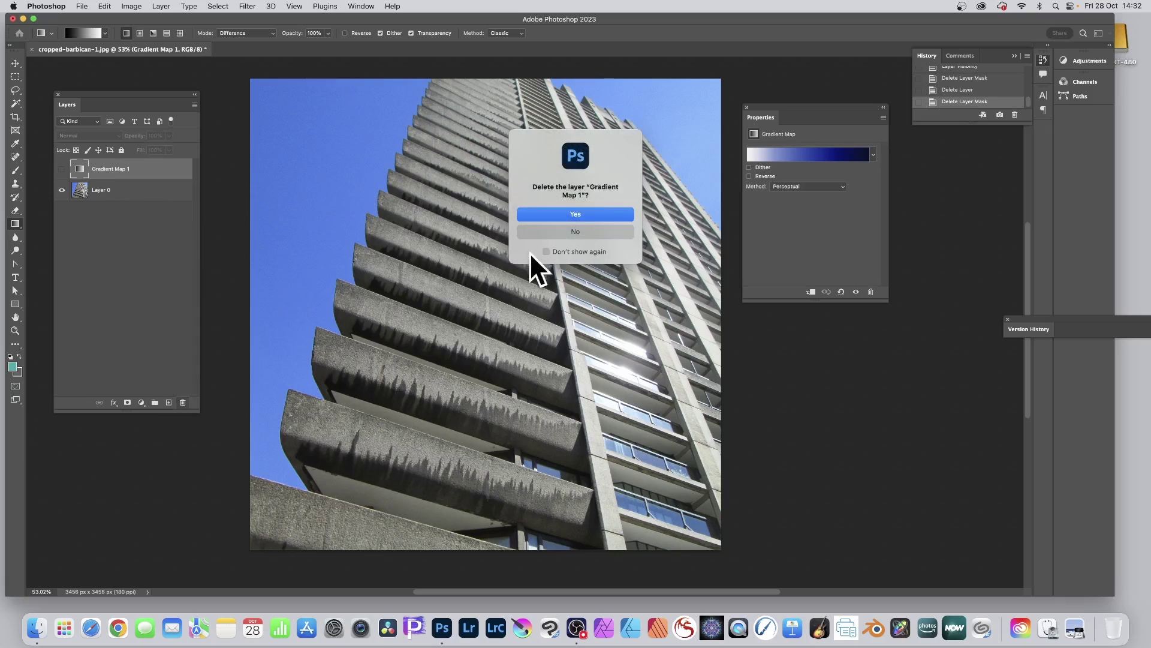
left_click(599, 210)
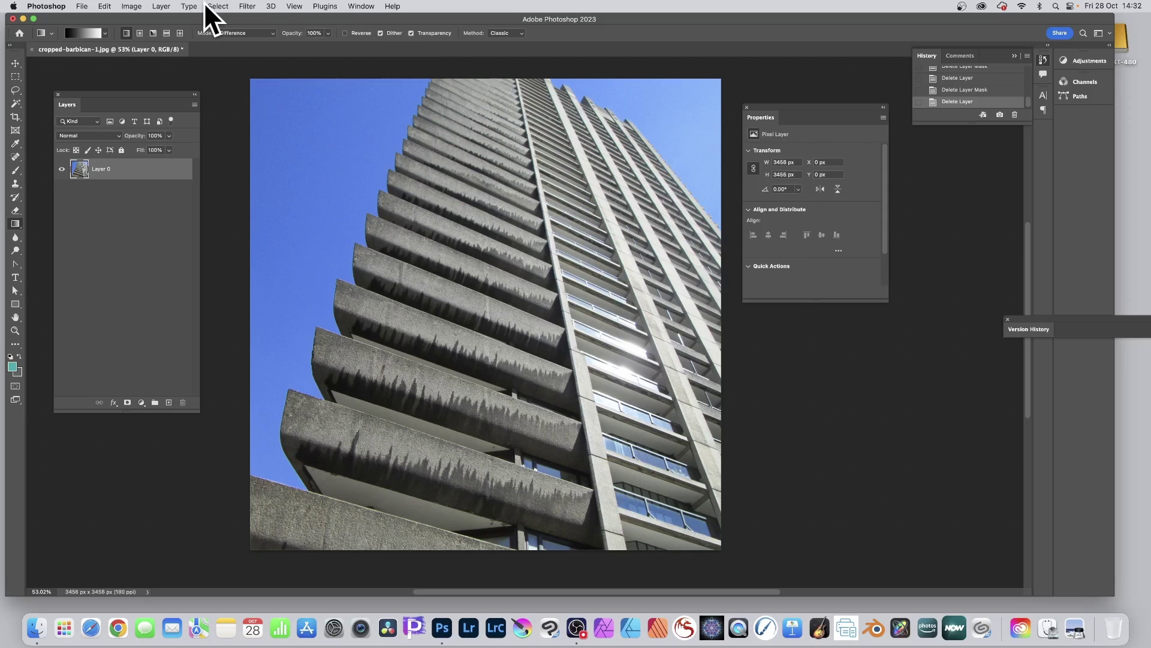
Step: Convert Layer 0 to a Smart Object
left_click(162, 6)
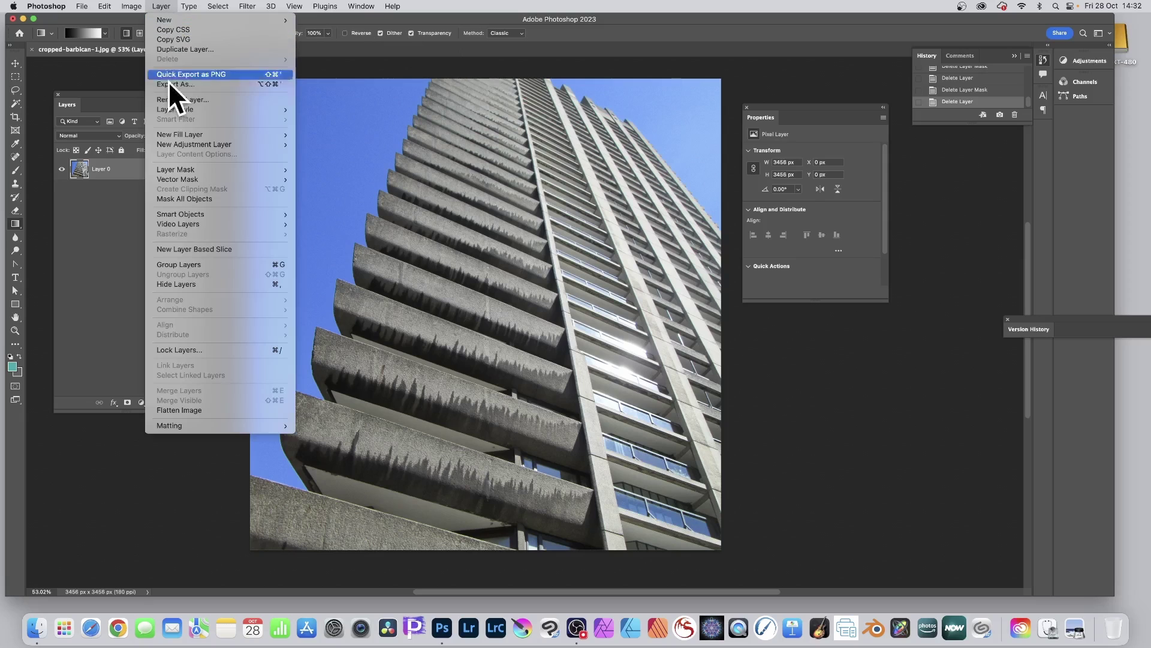
mouse_move(190, 212)
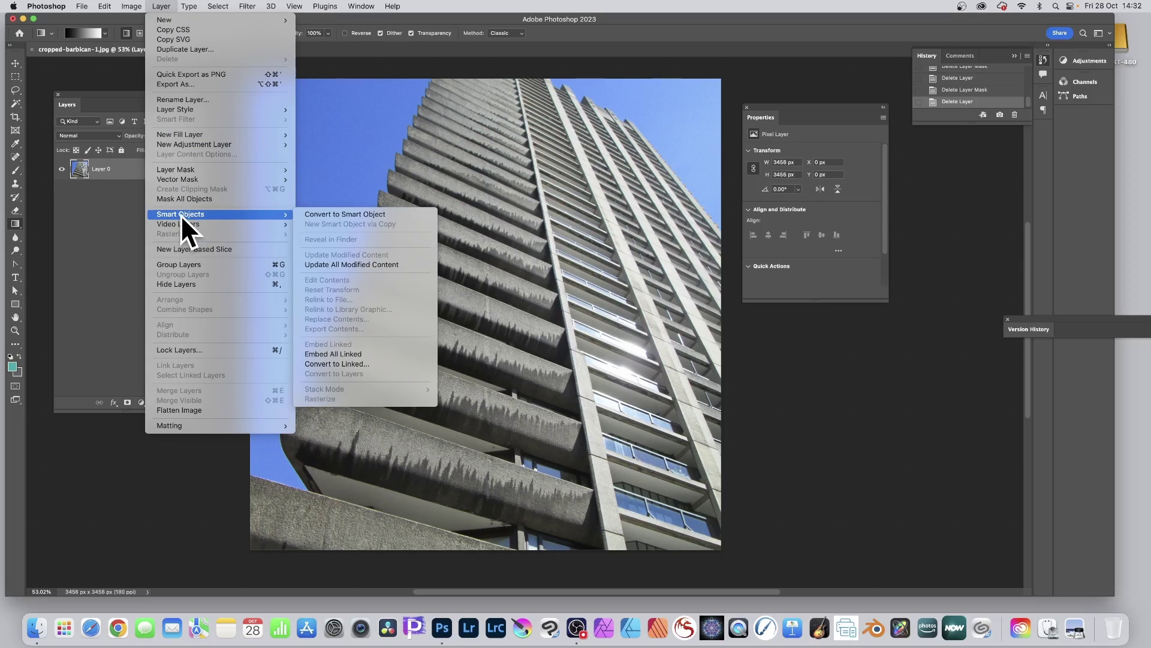
left_click(341, 213)
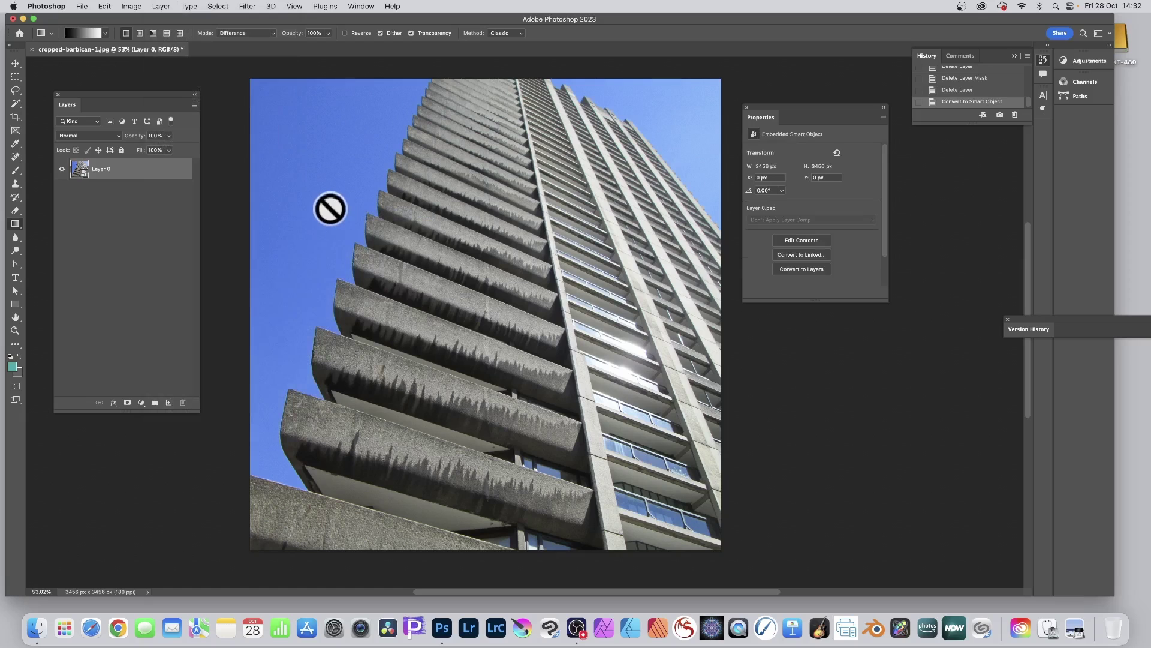
Step: Apply a Gaussian Blur smart filter with a radius of 30.3 pixels to Layer 0
left_click(247, 6)
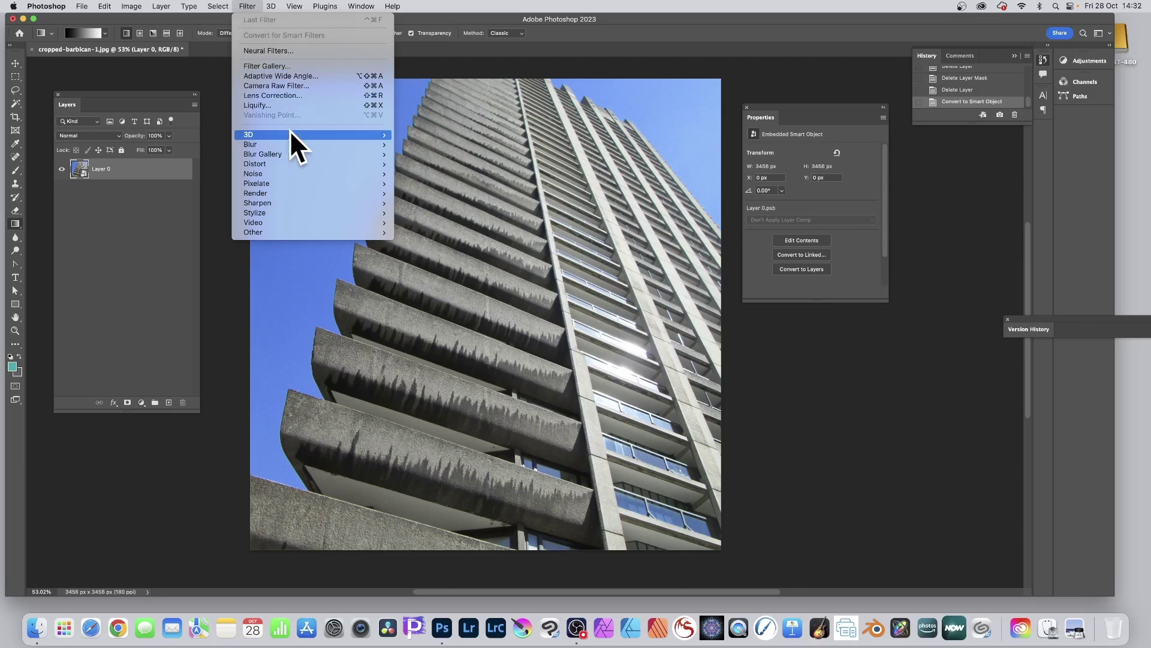
mouse_move(282, 144)
left_click(444, 181)
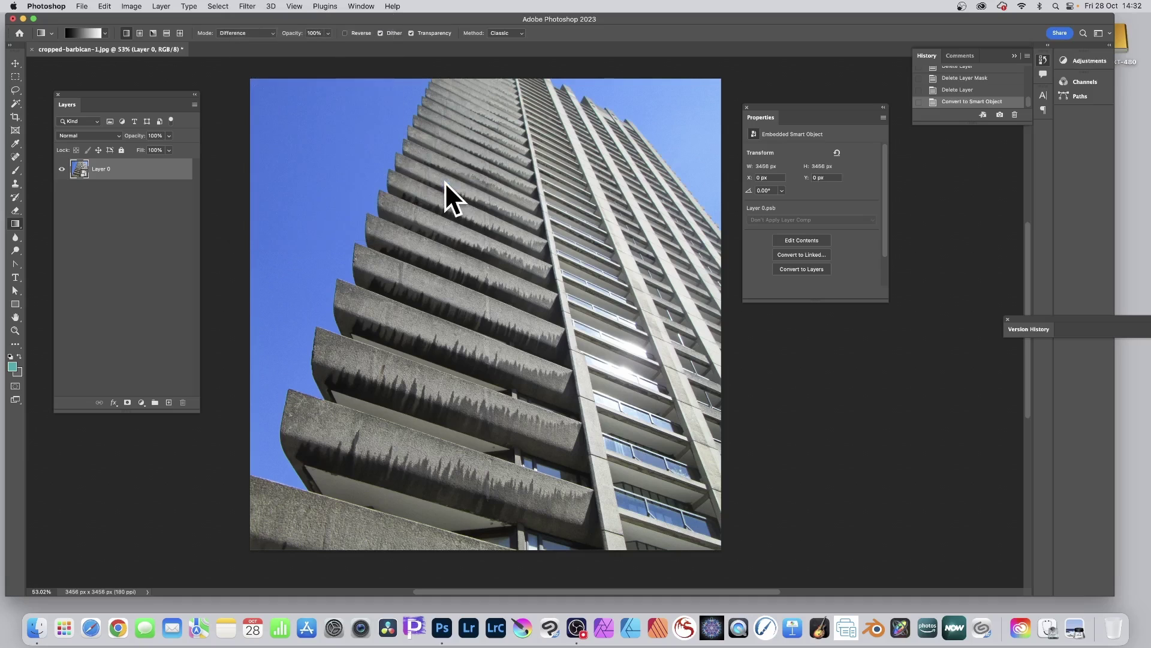
left_click_drag(544, 306, 548, 308)
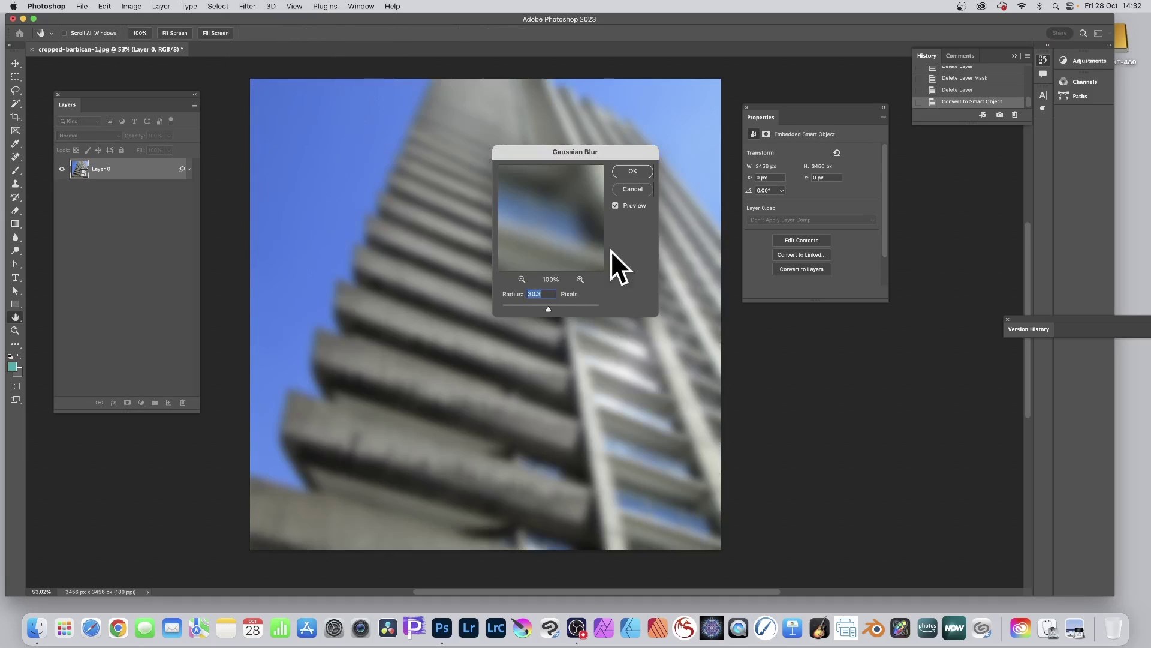
left_click(632, 171)
key("g")
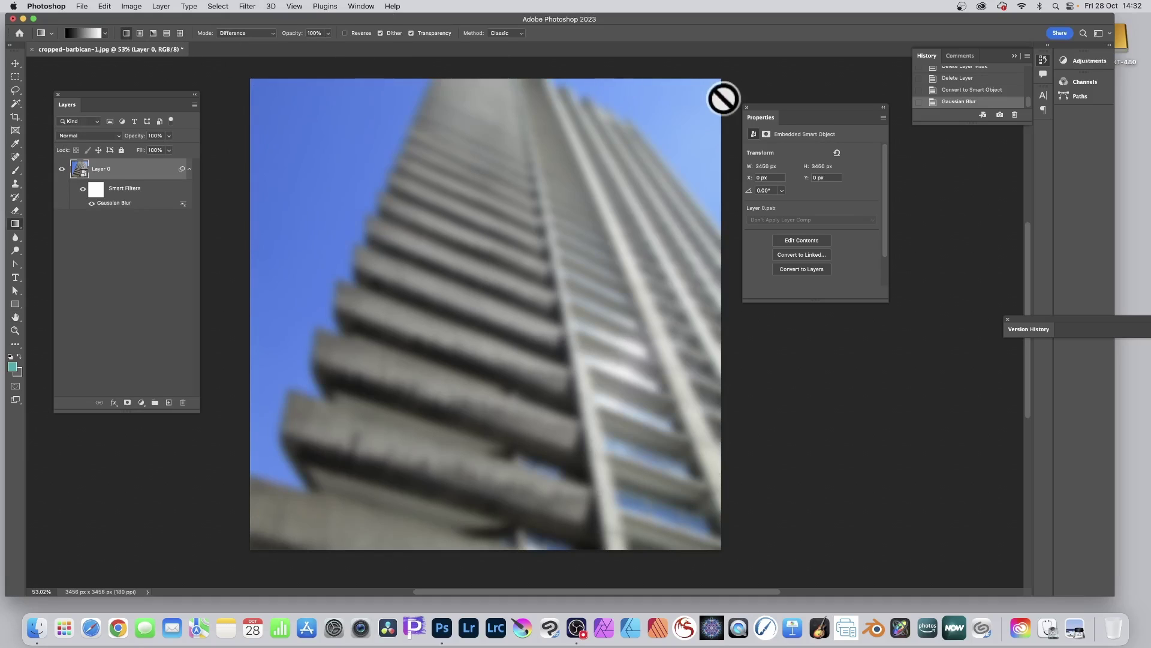
Step: Hide all smart filters on Layer 0 and show them again to compare the photo with and without the blur
left_click(82, 190)
left_click(82, 190)
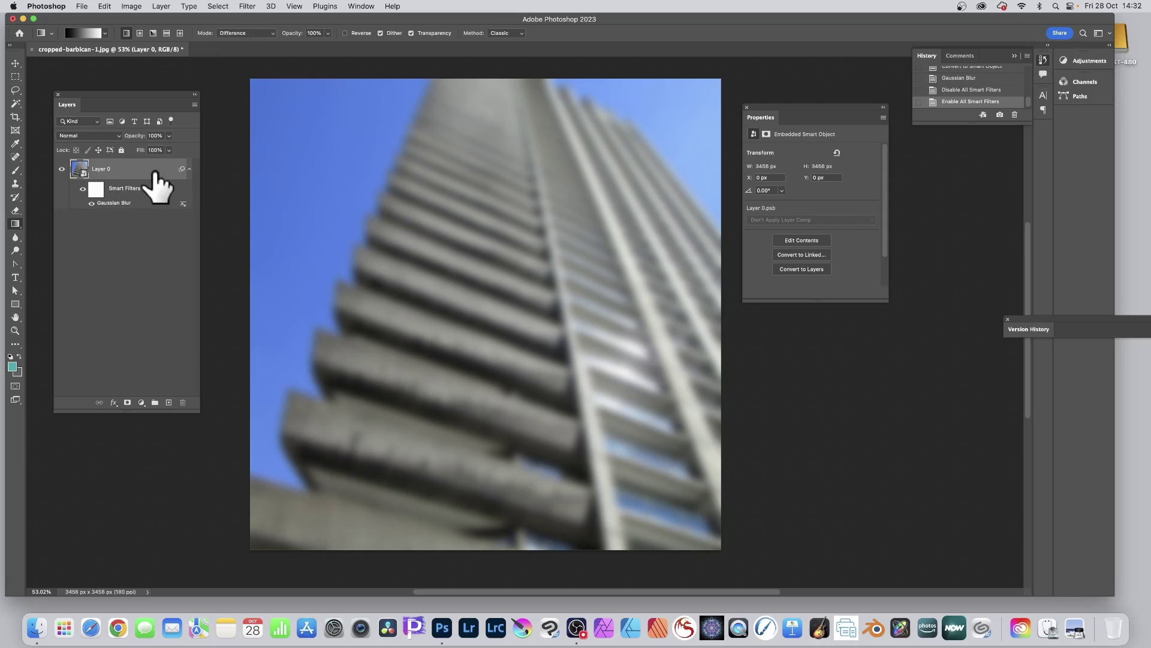
Step: Add a Gradient Map adjustment layer above Layer 0 with the default name, Normal mode and 100% opacity
left_click(167, 6)
mouse_move(174, 144)
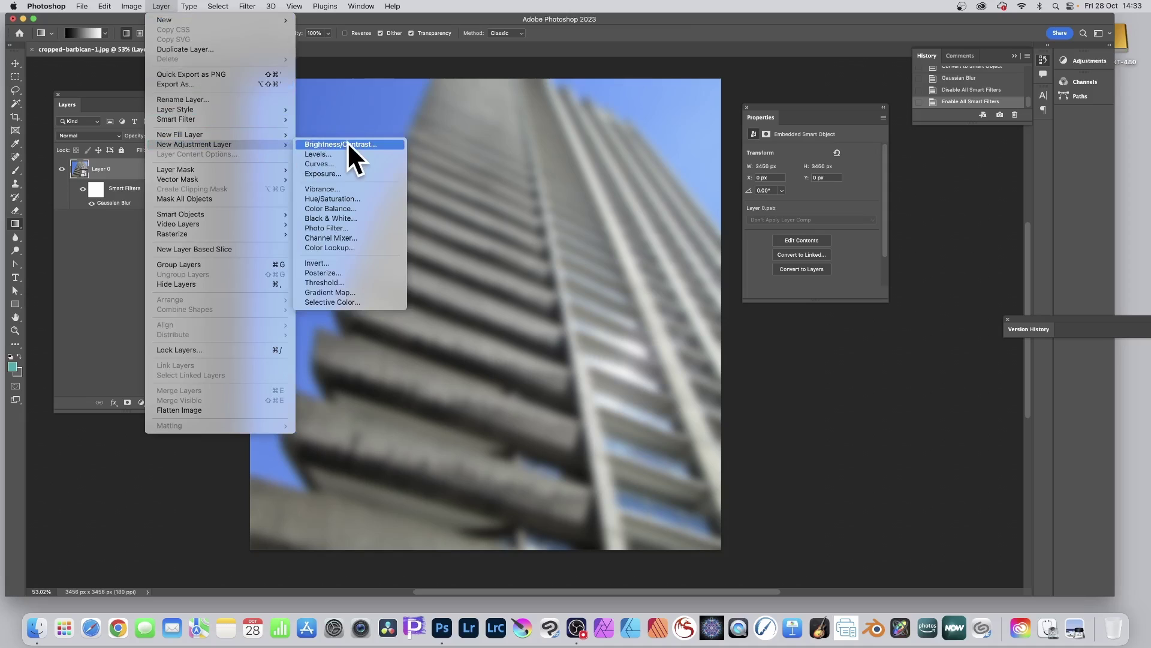
left_click(345, 292)
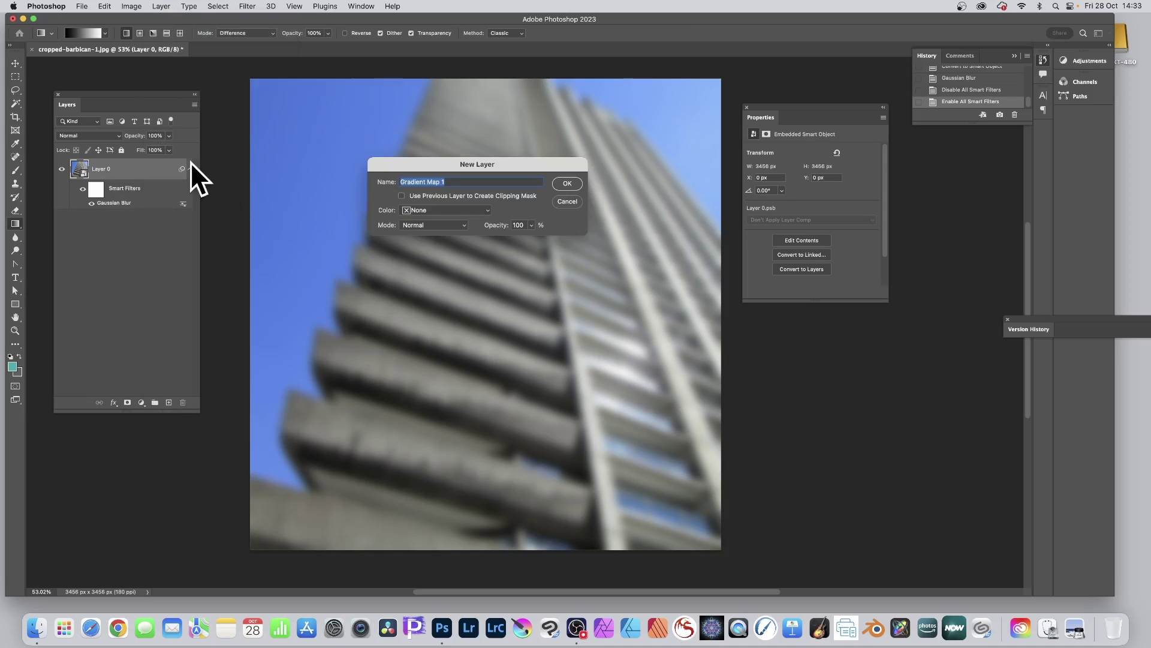
left_click(560, 182)
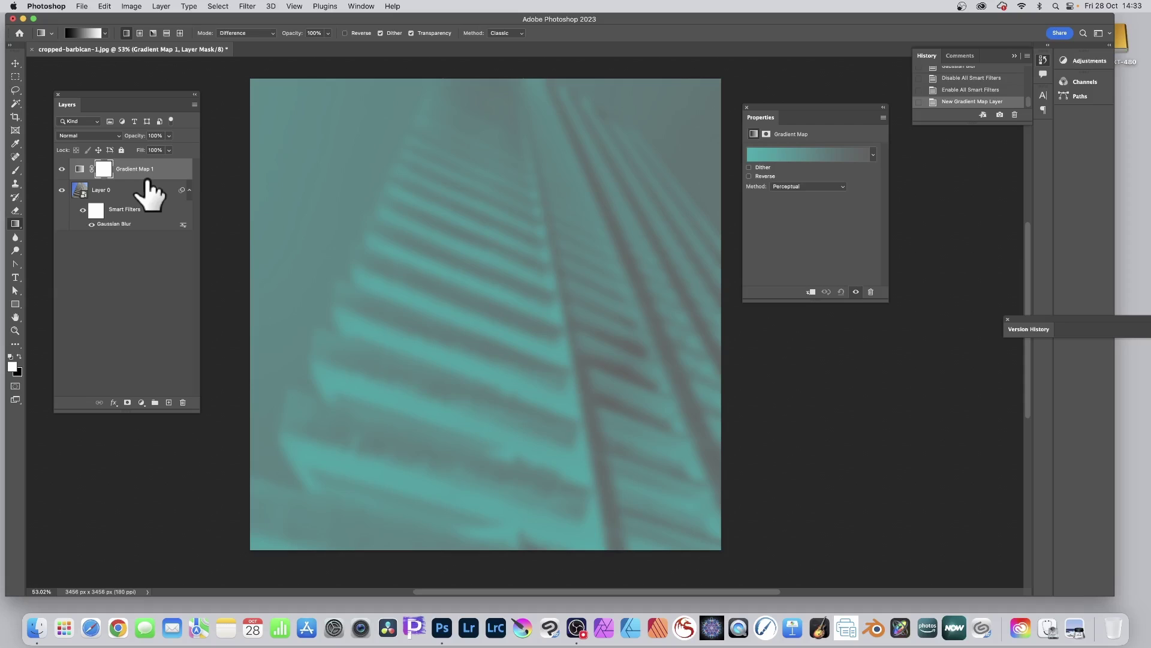
Step: Delete the Gradient Map 1 adjustment layer above the Smart Object, including its layer mask
left_click(183, 402)
left_click(591, 209)
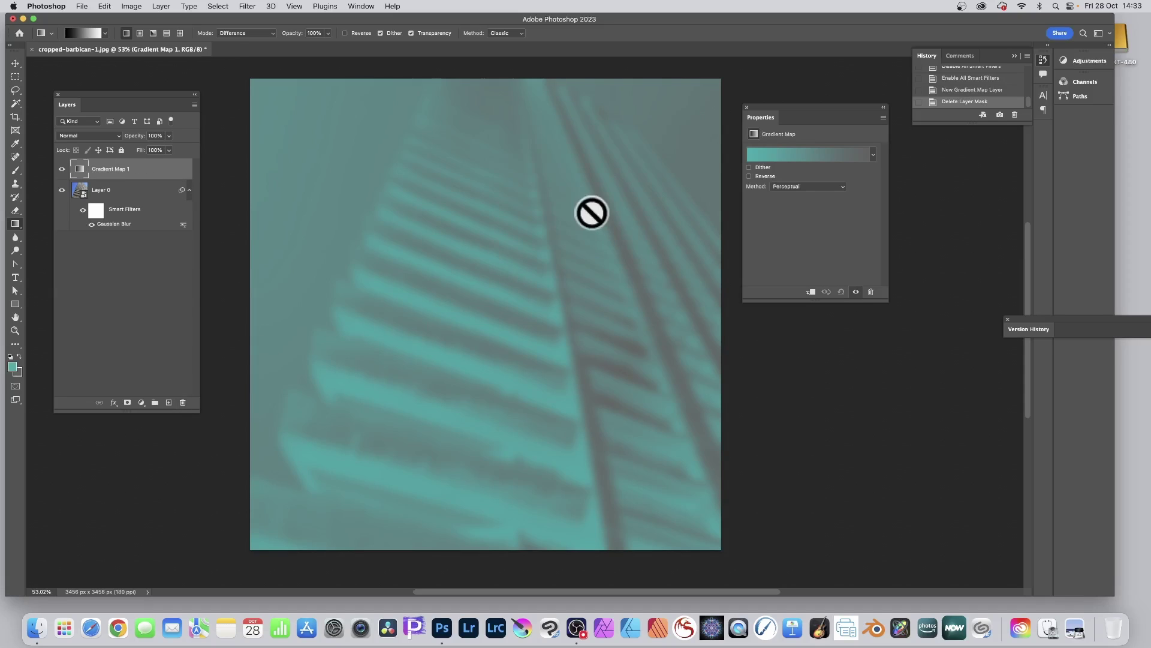
left_click(183, 402)
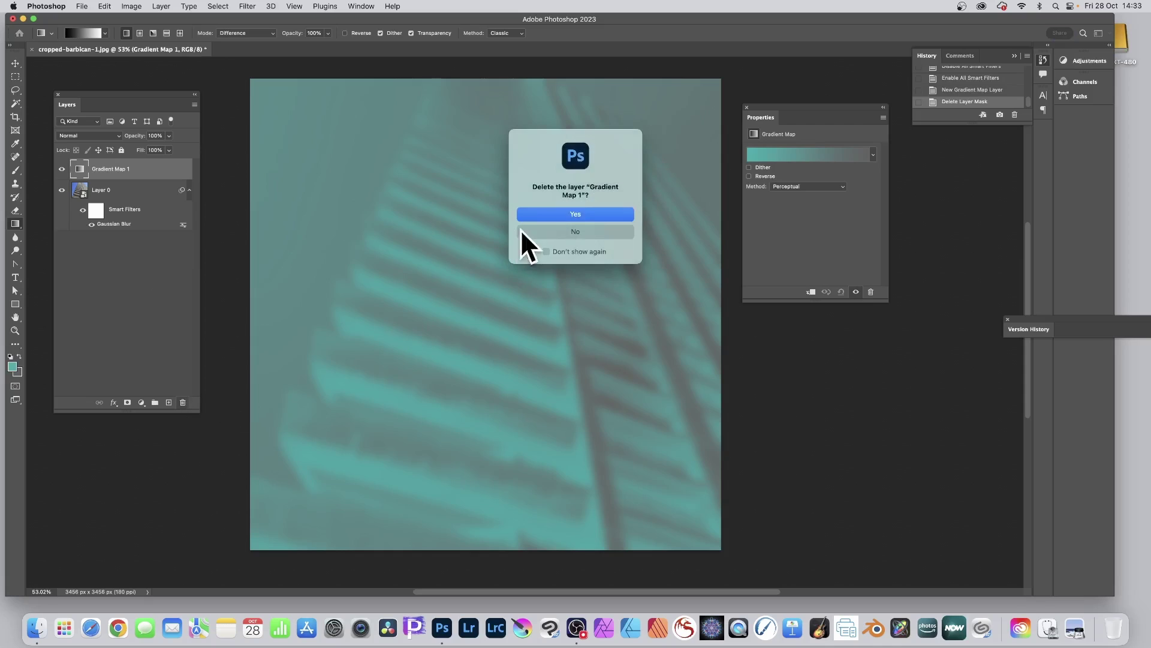
left_click(581, 211)
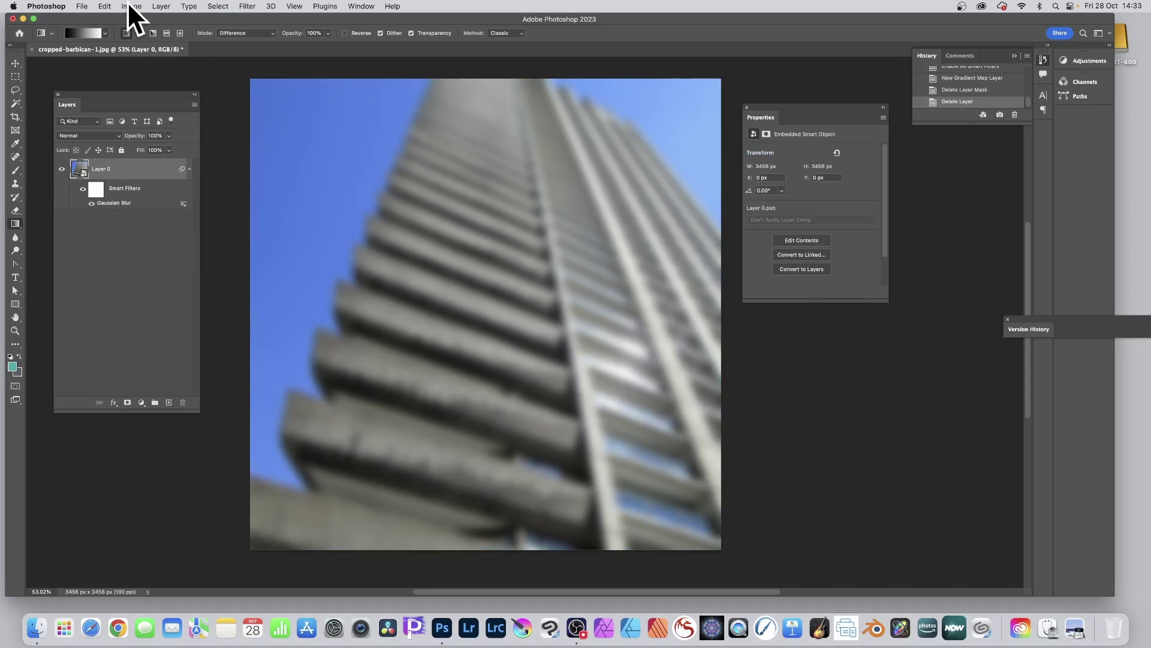
Step: Apply a Gradient Map smart filter to Layer 0 using the blue, red and yellow gradient preset with the Perceptual method
left_click(250, 3)
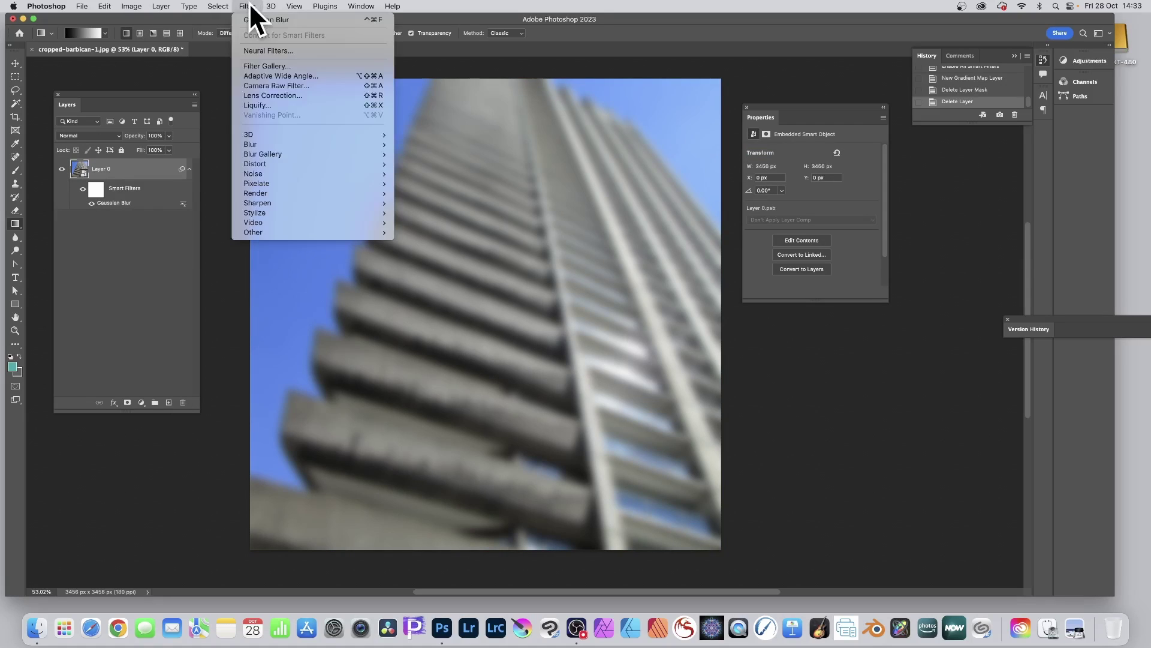
mouse_move(276, 183)
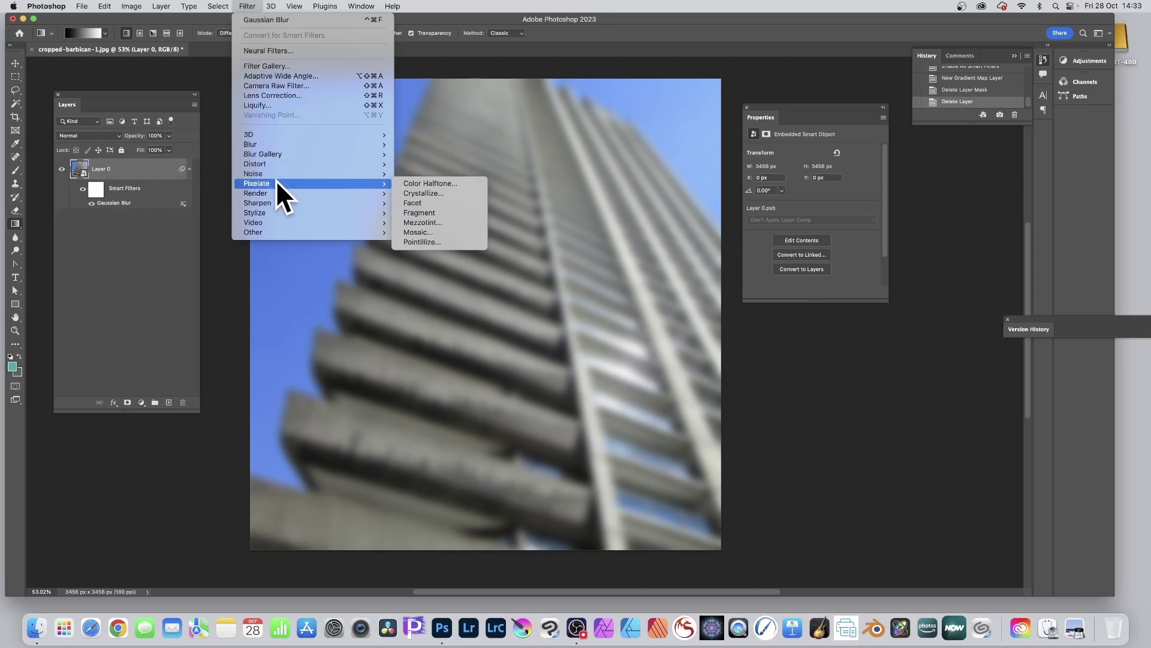
mouse_move(123, 5)
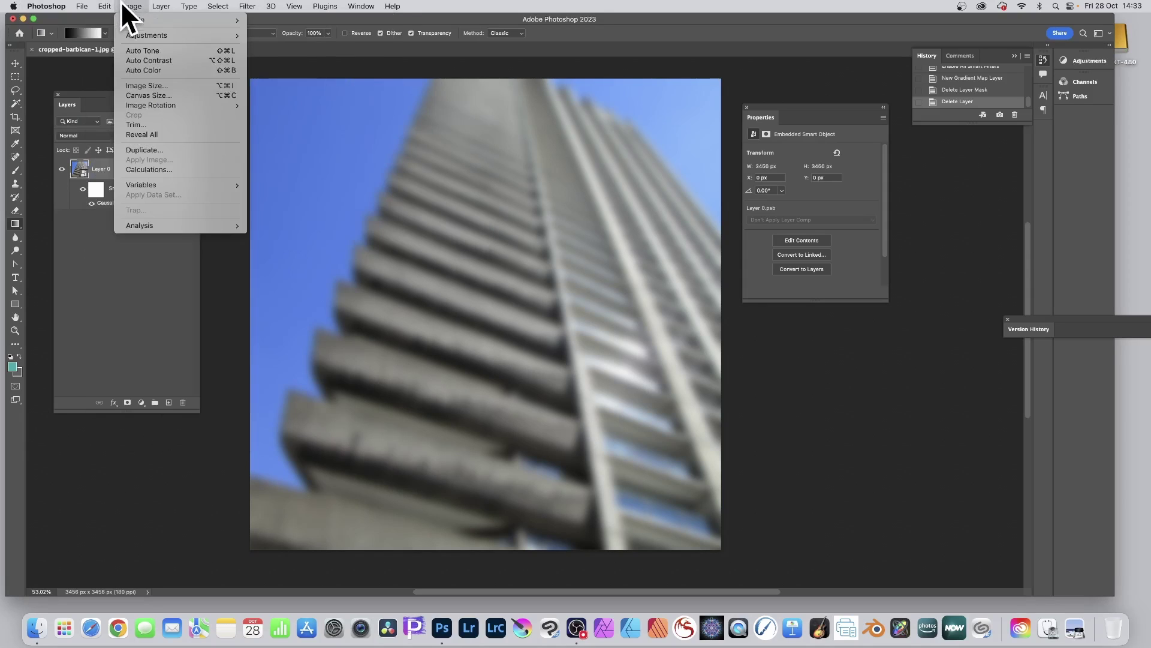
mouse_move(128, 34)
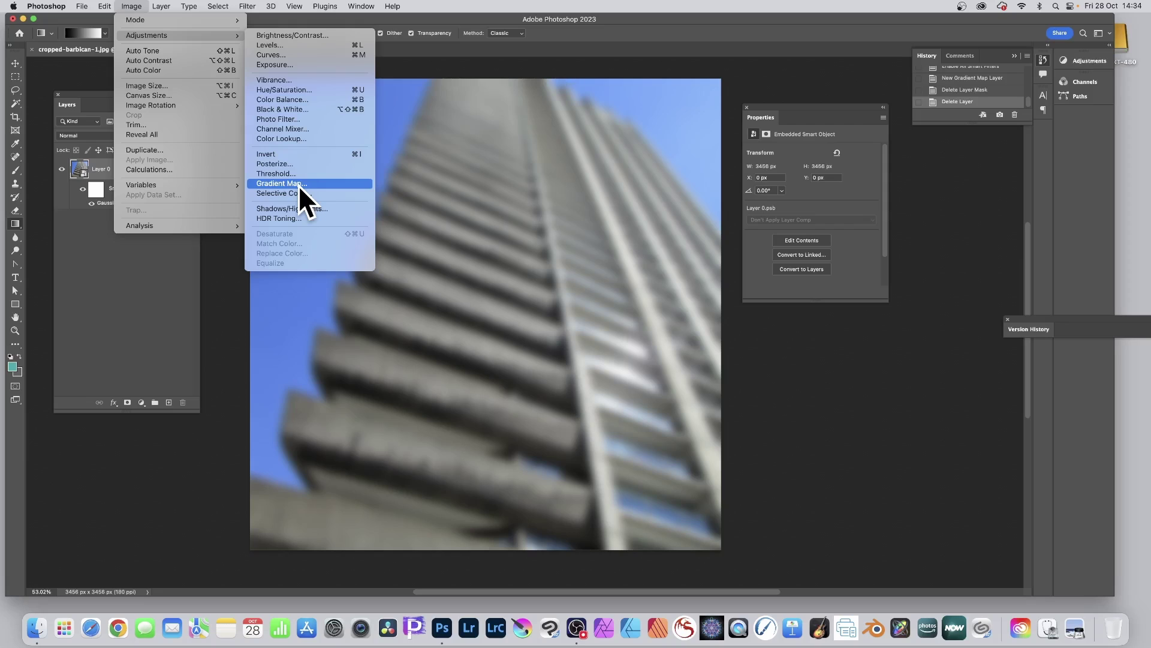
mouse_move(198, 16)
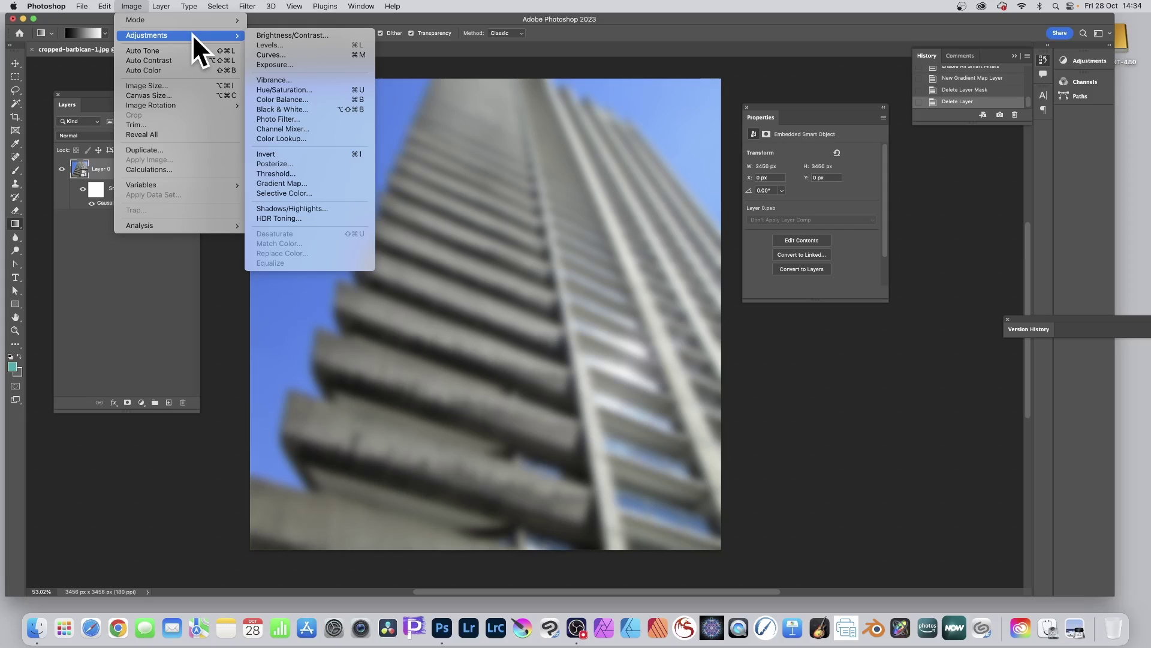
left_click(305, 180)
left_click(620, 203)
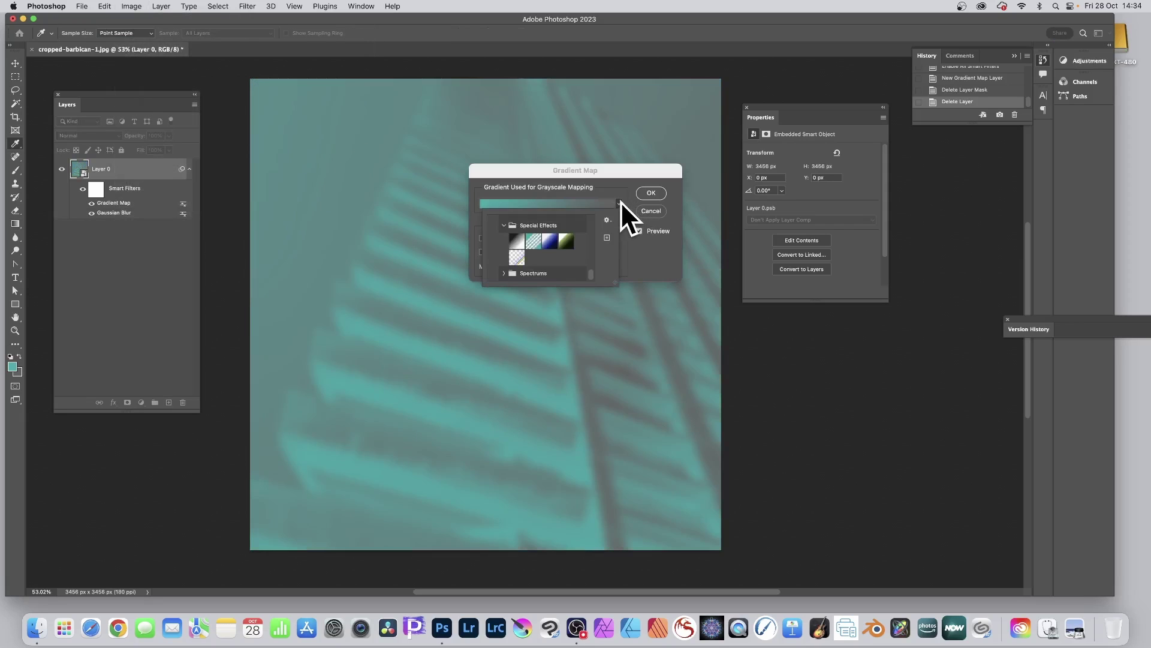
scroll(527, 257, "down", 3)
scroll(527, 258, "down", 5)
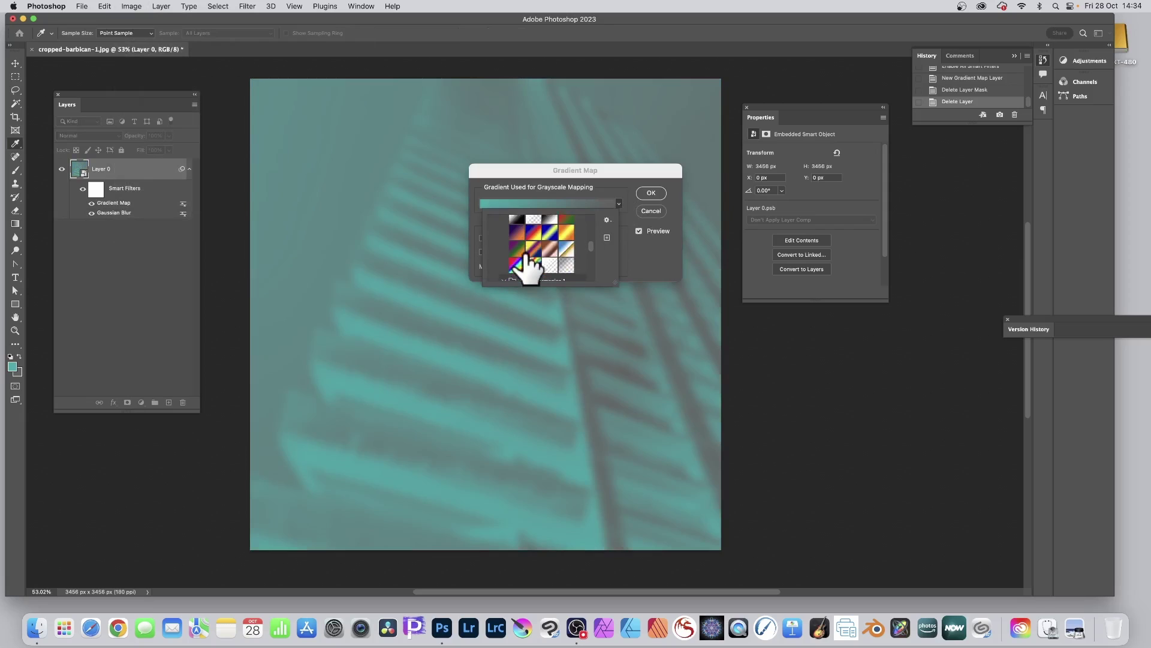
left_click(534, 221)
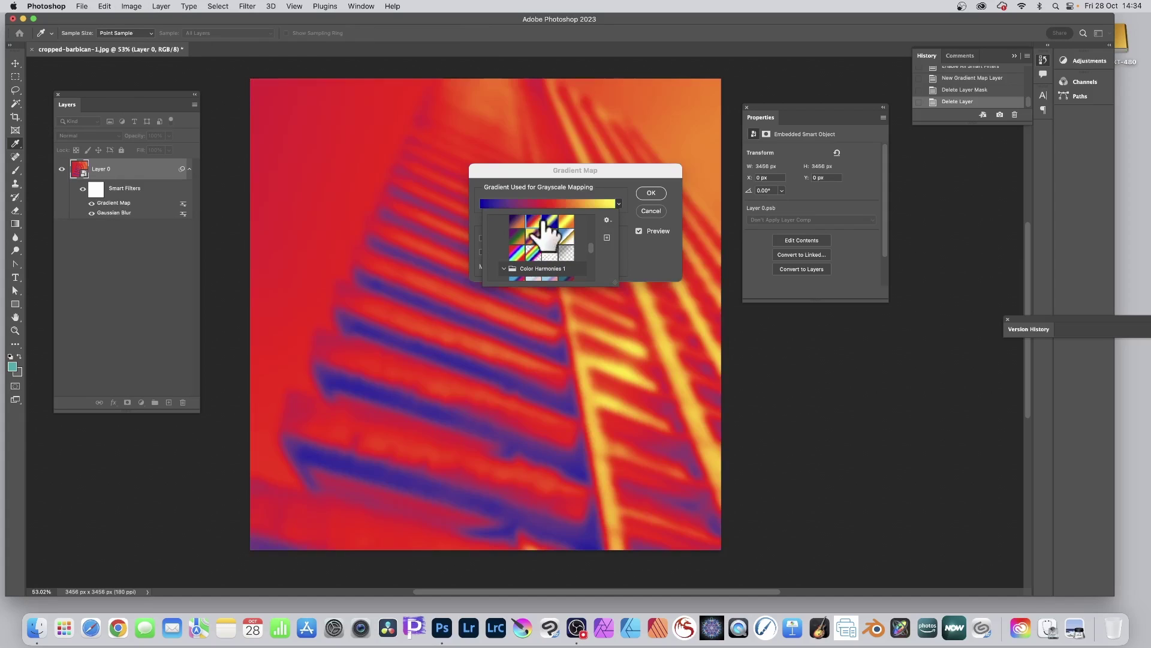
left_click(660, 187)
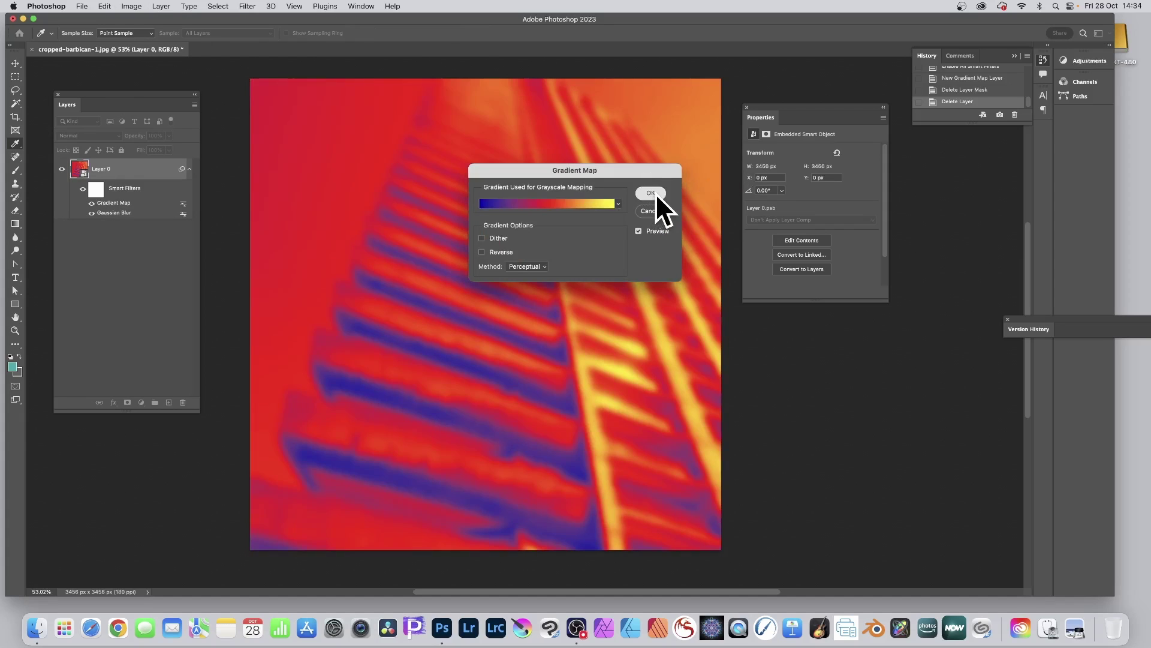
left_click(650, 193)
key("g")
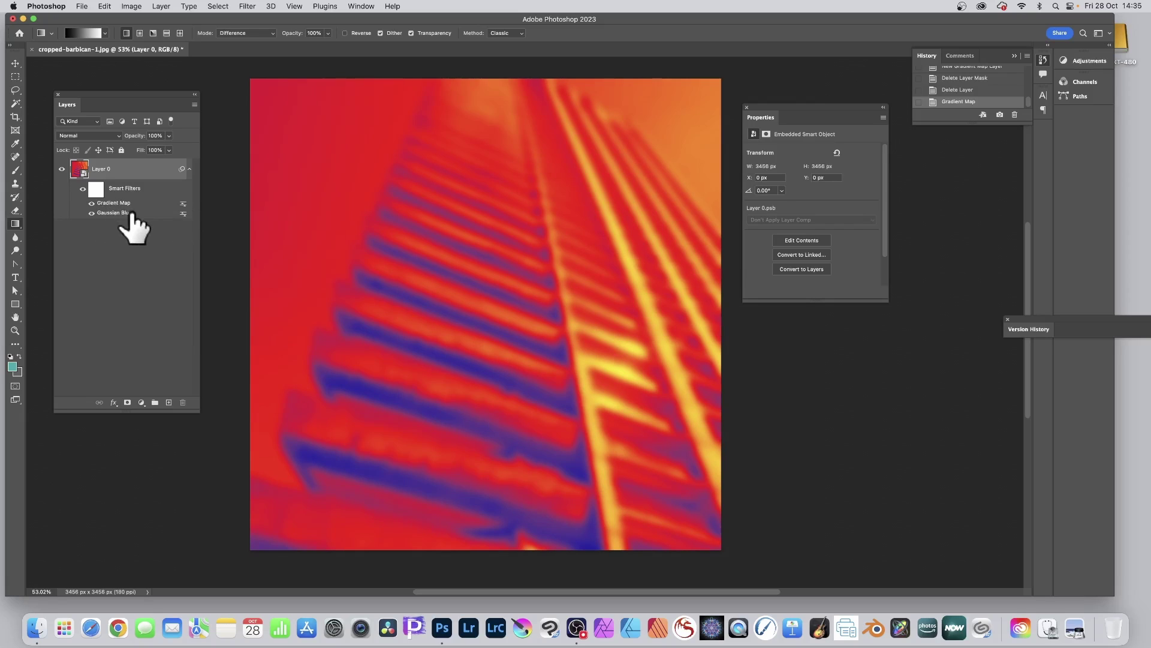
Step: Try Multiply blending for the Gradient Map smart filter, and settle on Overlay at 100% opacity
double_click(184, 204)
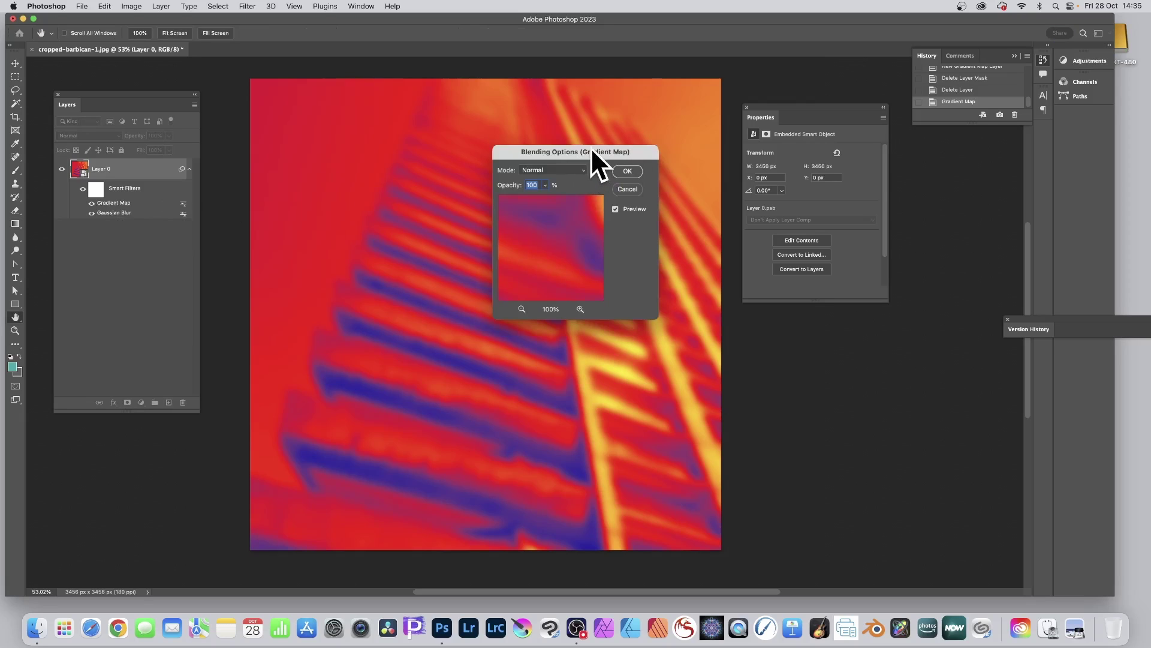
left_click_drag(591, 147, 460, 126)
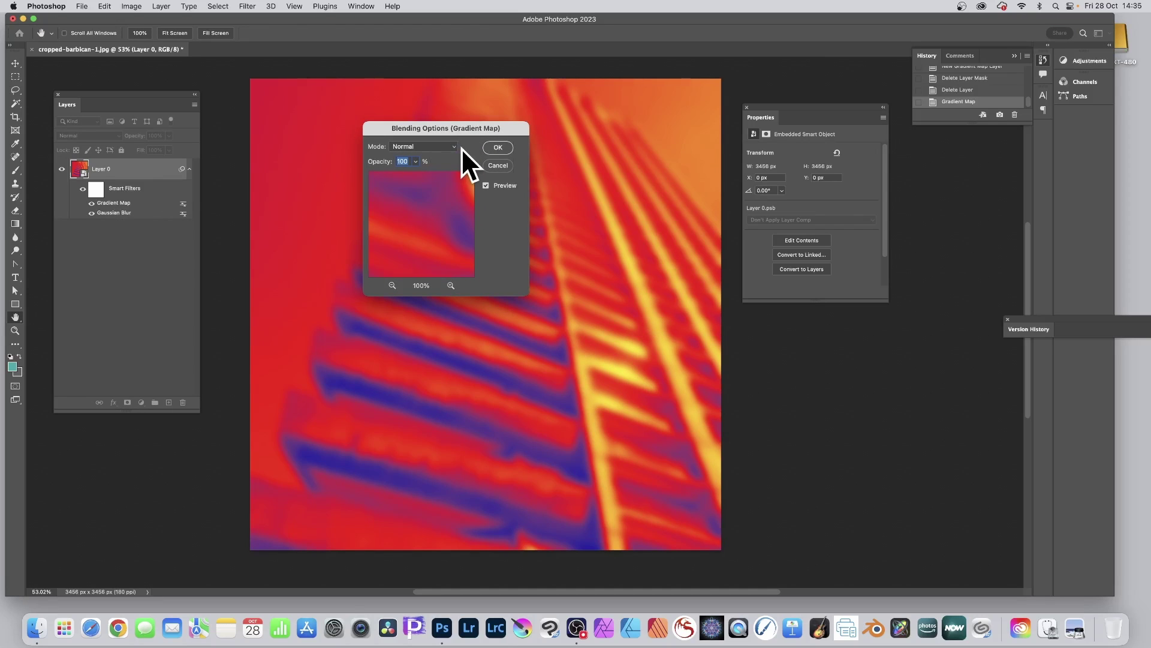
left_click(455, 146)
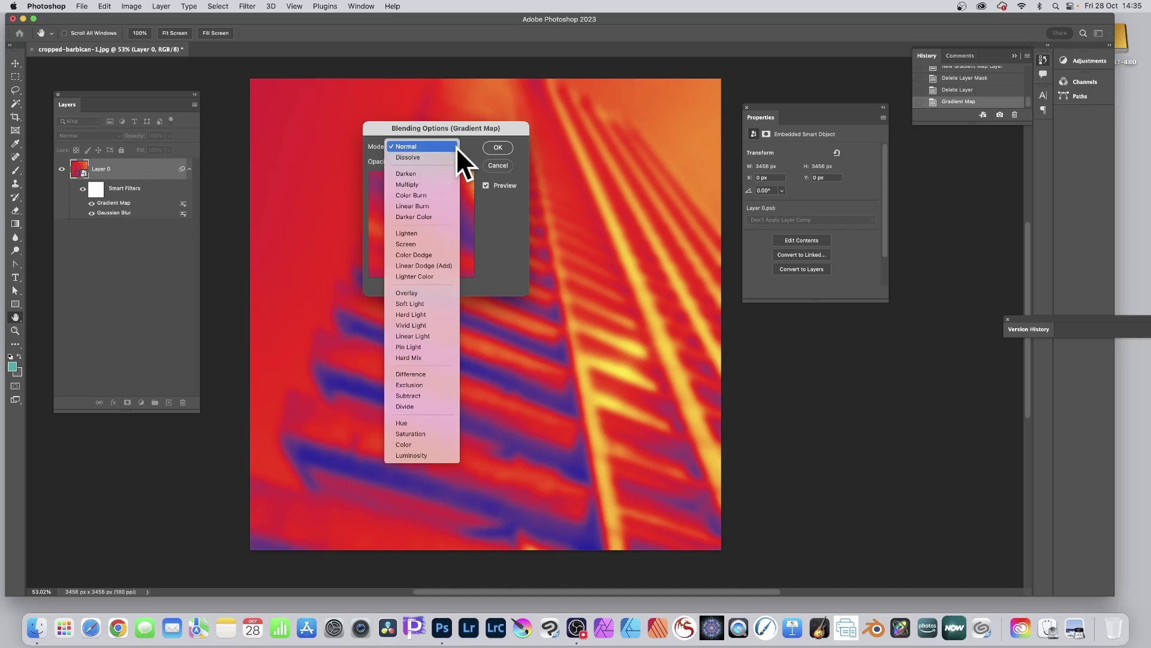
left_click(423, 183)
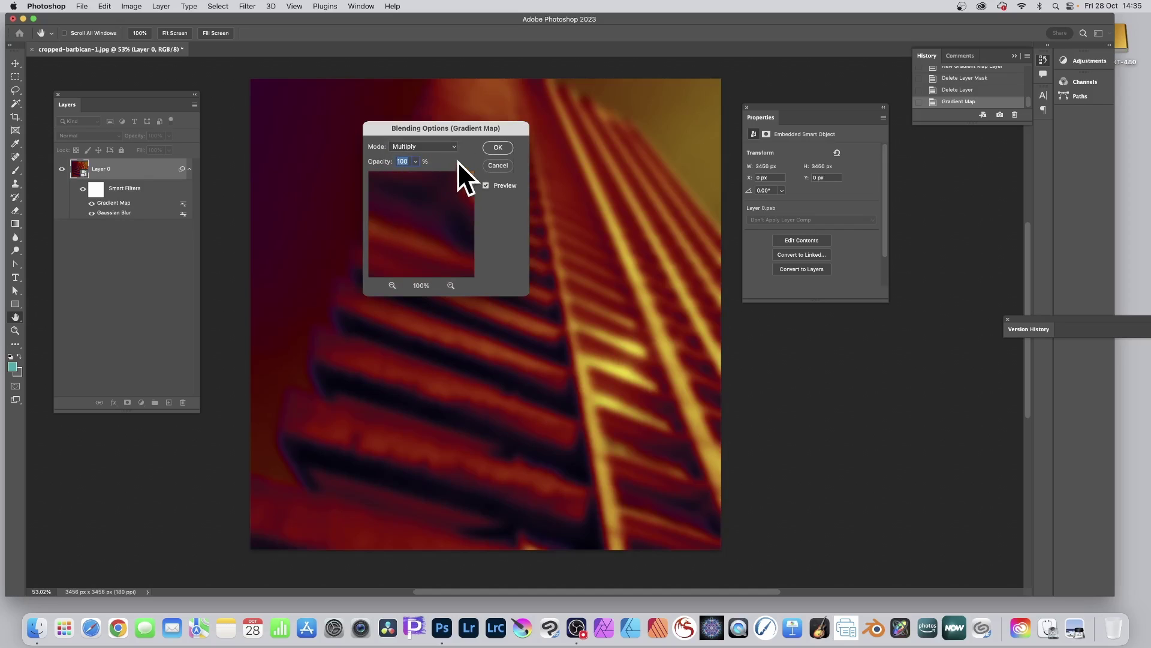
left_click(456, 146)
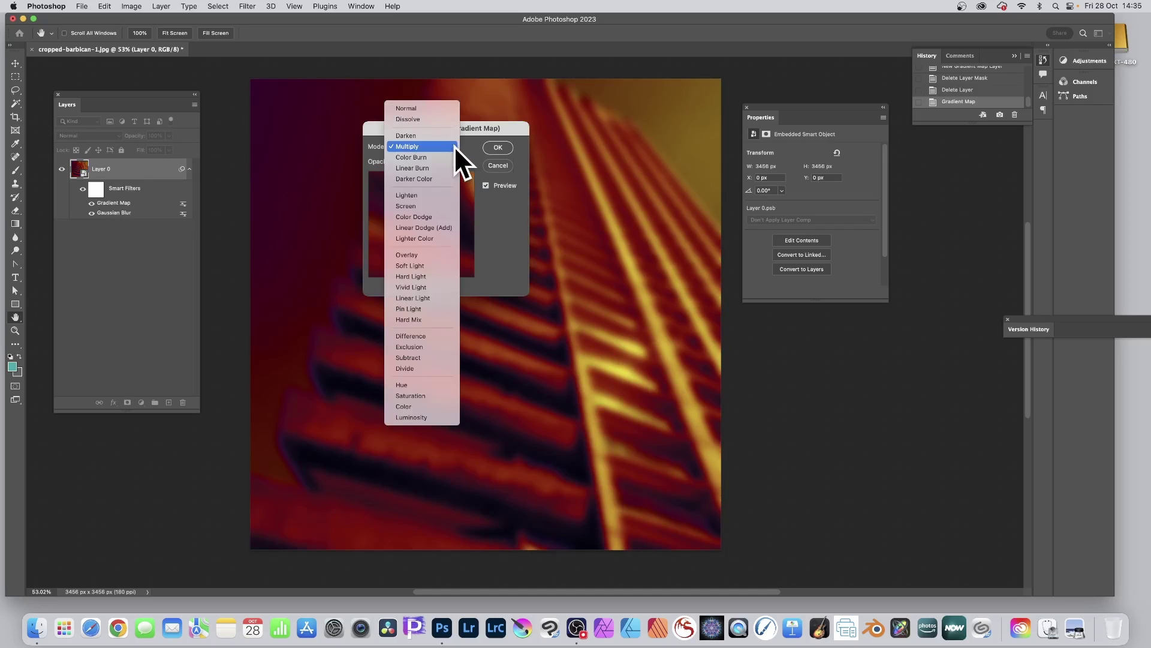
left_click(427, 253)
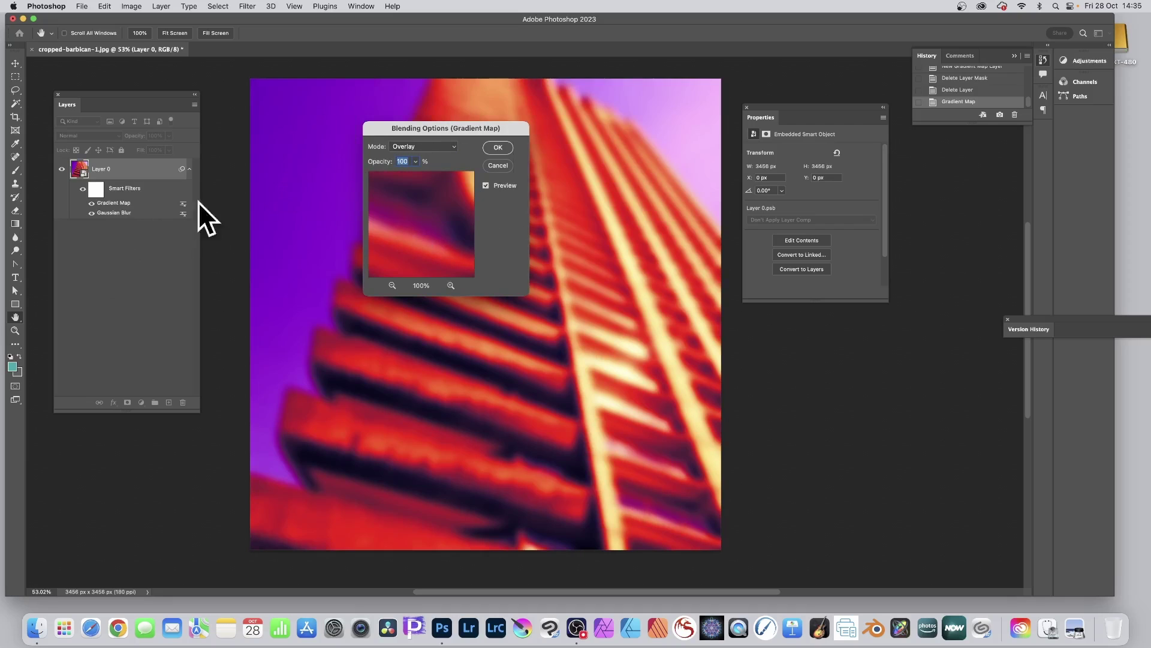
left_click(497, 148)
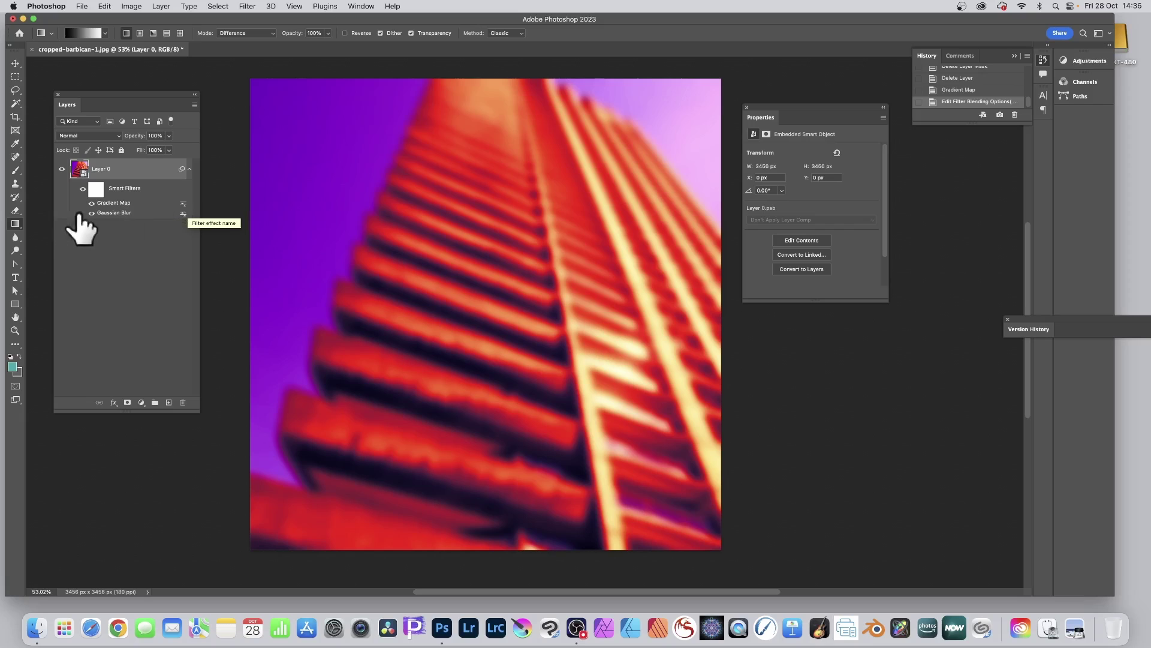
Step: Try Color Dodge, Difference and Pin Light blending for the Gaussian Blur smart filter, and settle on Multiply at 100% opacity
double_click(183, 213)
left_click(437, 145)
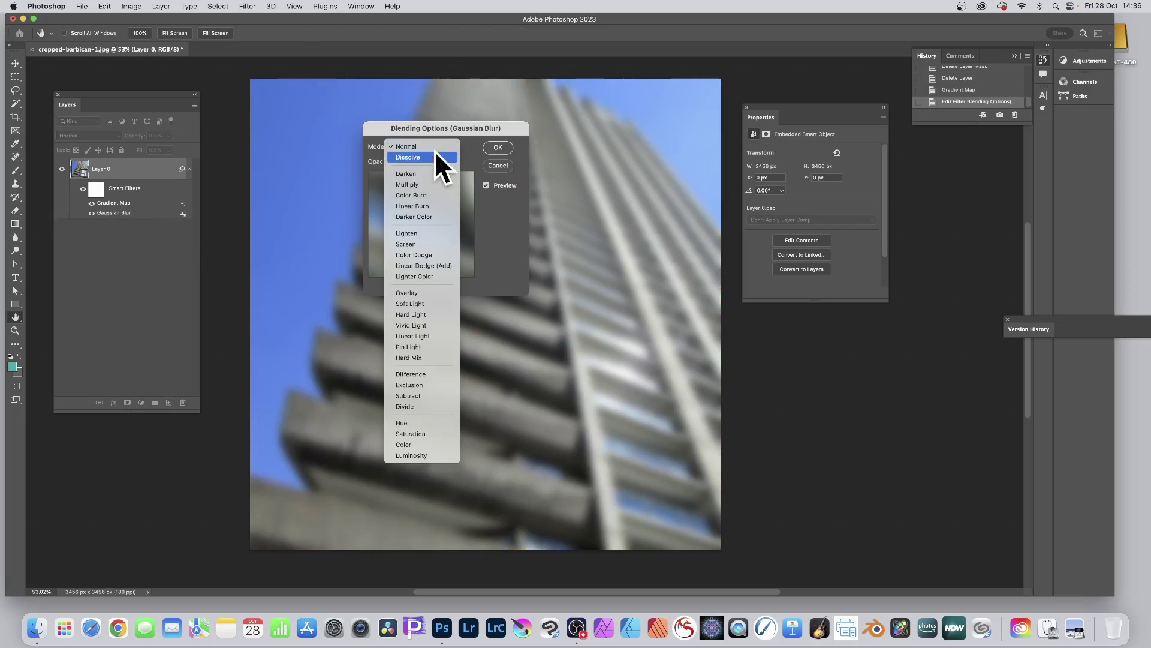
left_click(427, 250)
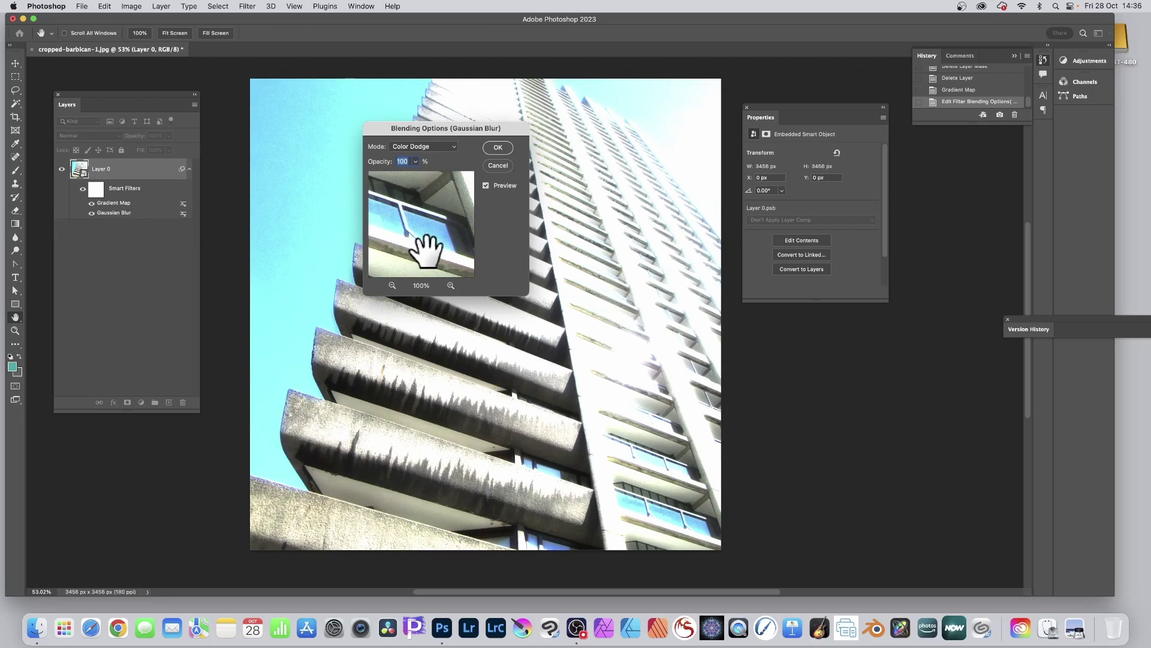
left_click(429, 147)
left_click(426, 265)
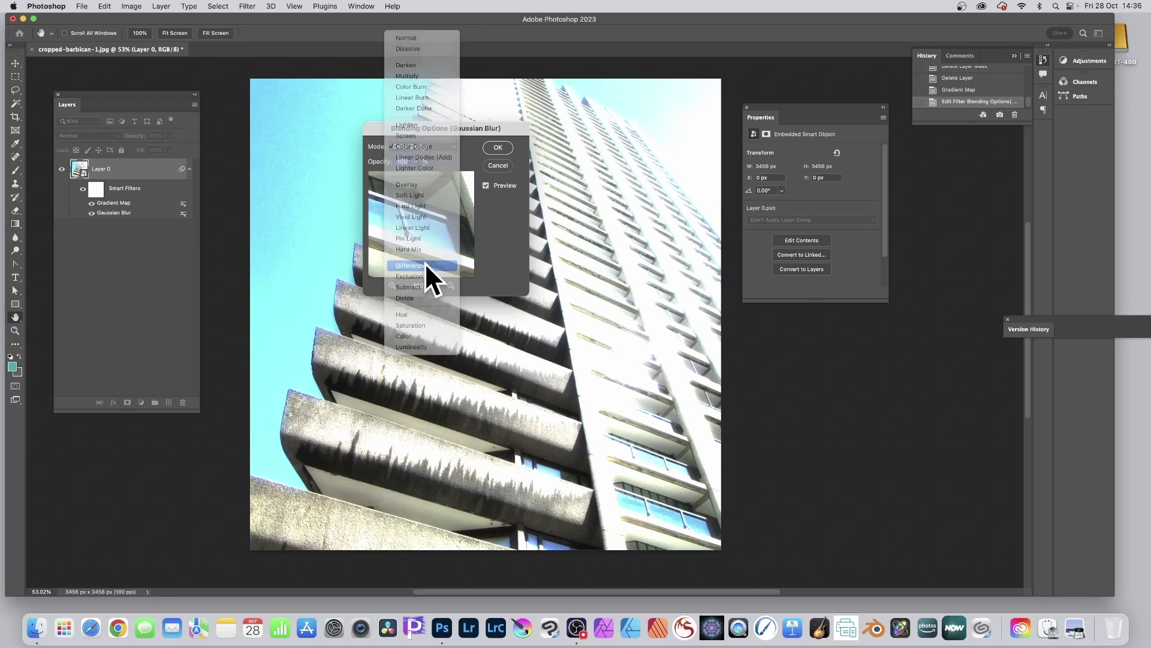
left_click(419, 145)
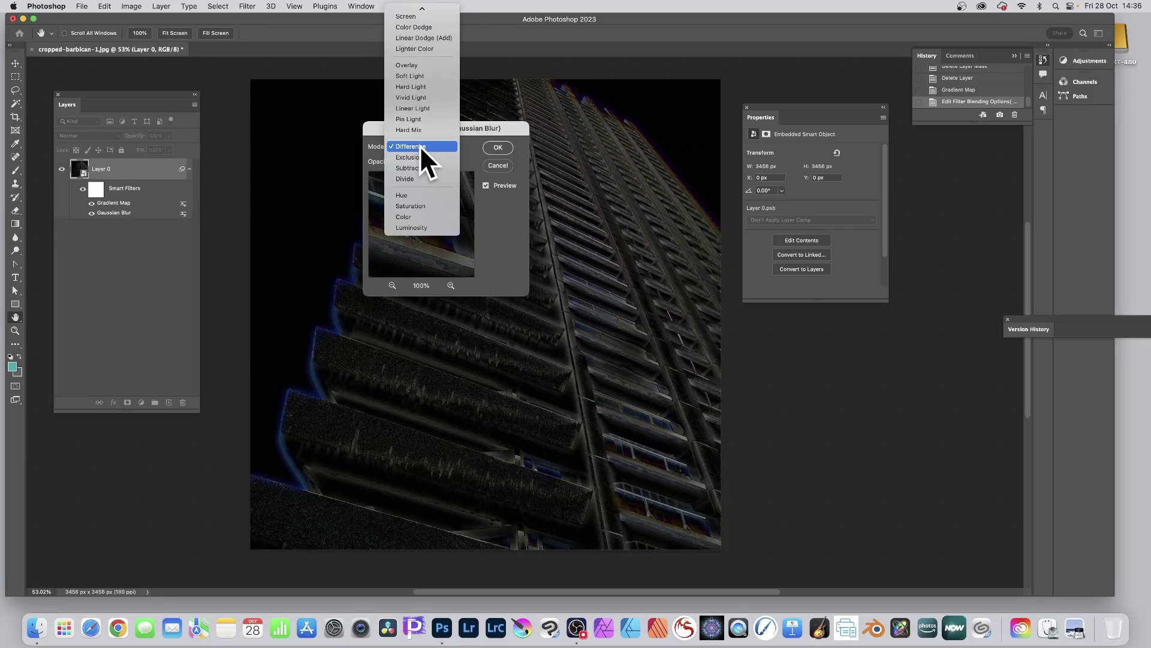
left_click(423, 117)
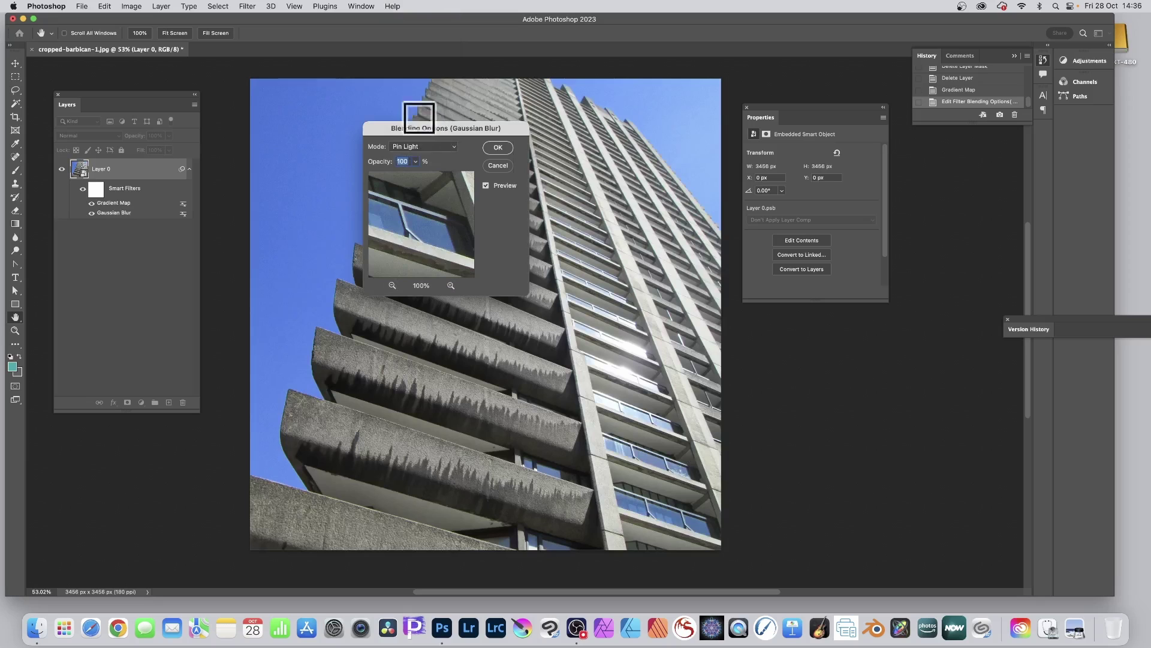
left_click(426, 145)
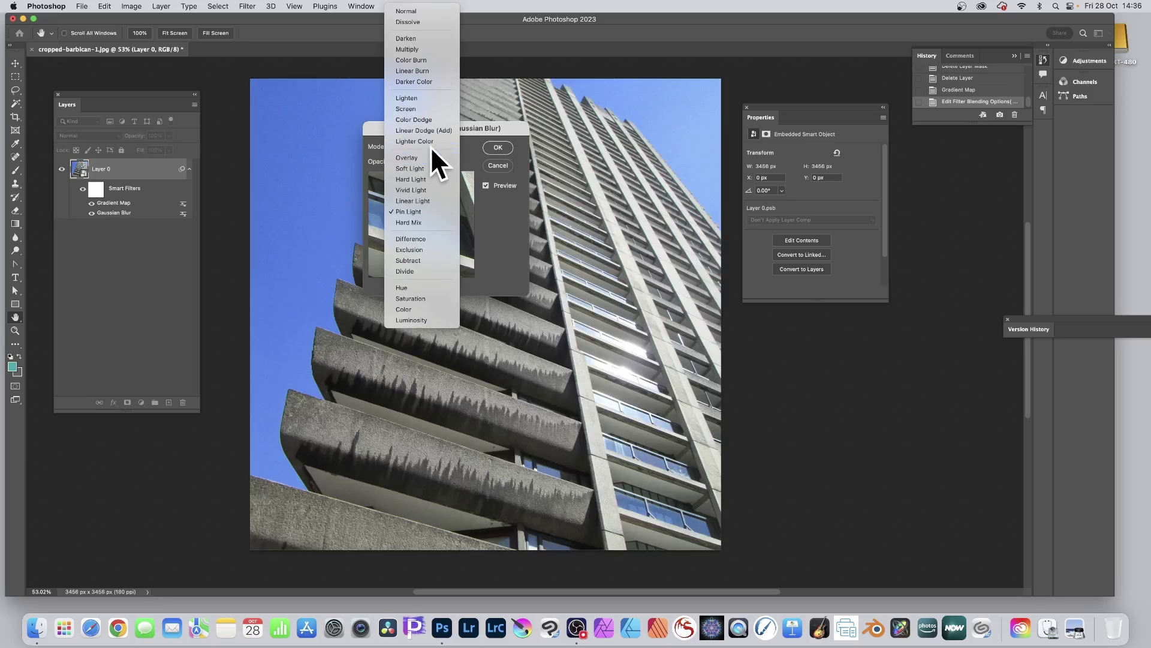
left_click(416, 51)
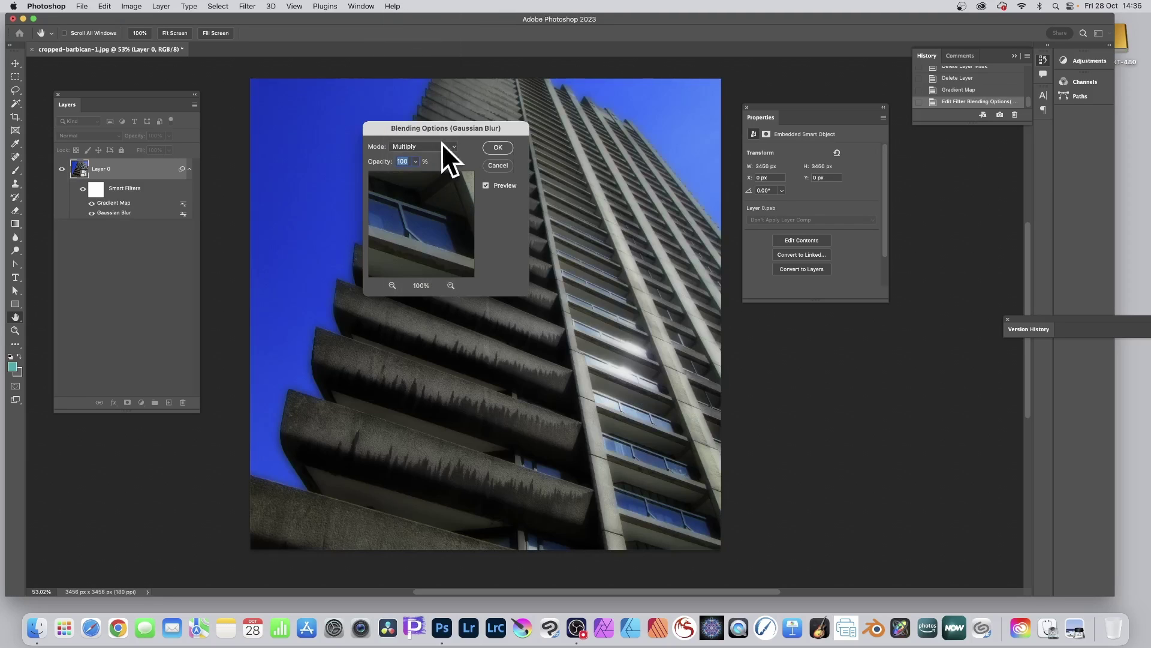
left_click(497, 147)
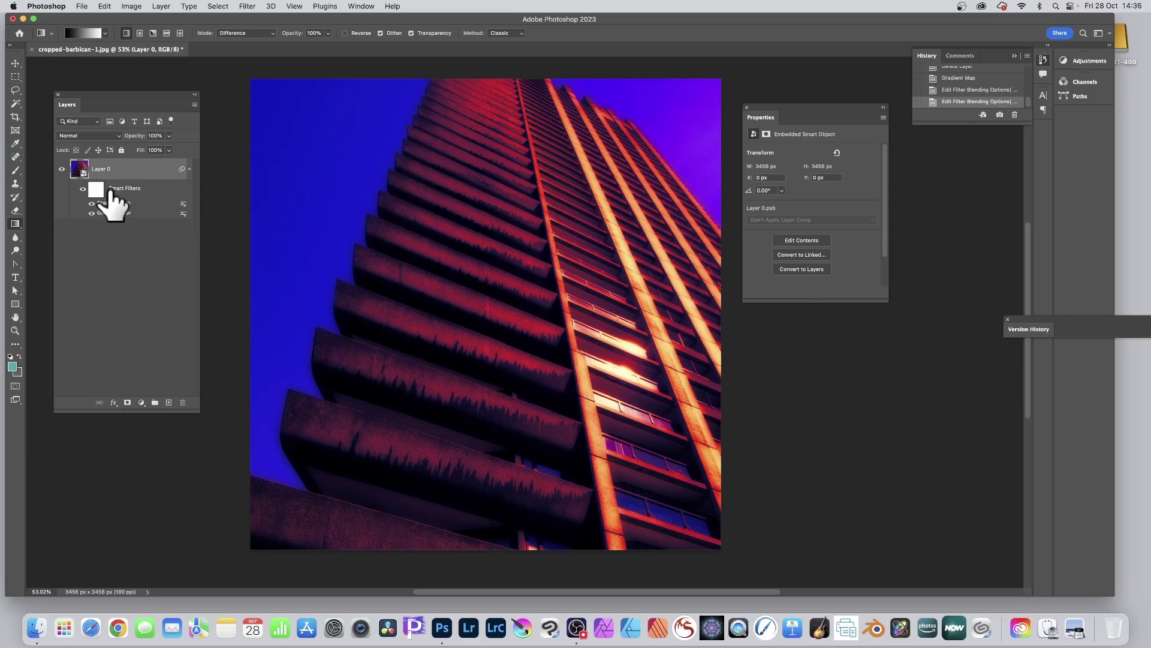
Step: Add a Gradient Map adjustment layer above Layer 0 using the rainbow gradient preset that runs from red through green and blue to magenta
left_click(114, 244)
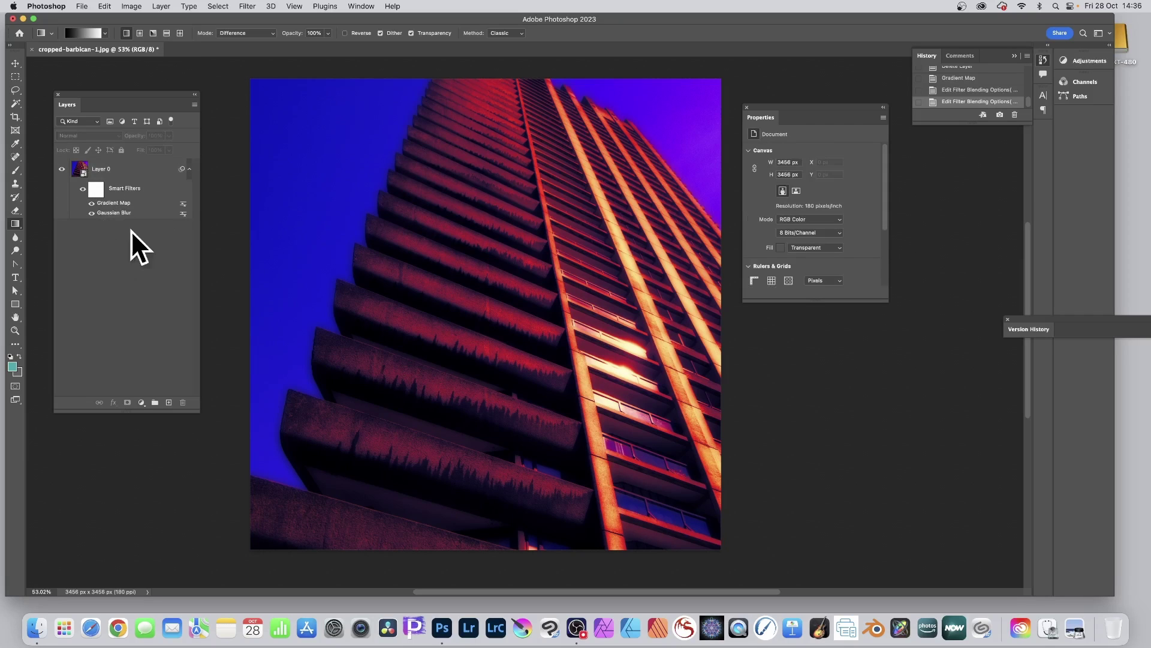
left_click(158, 4)
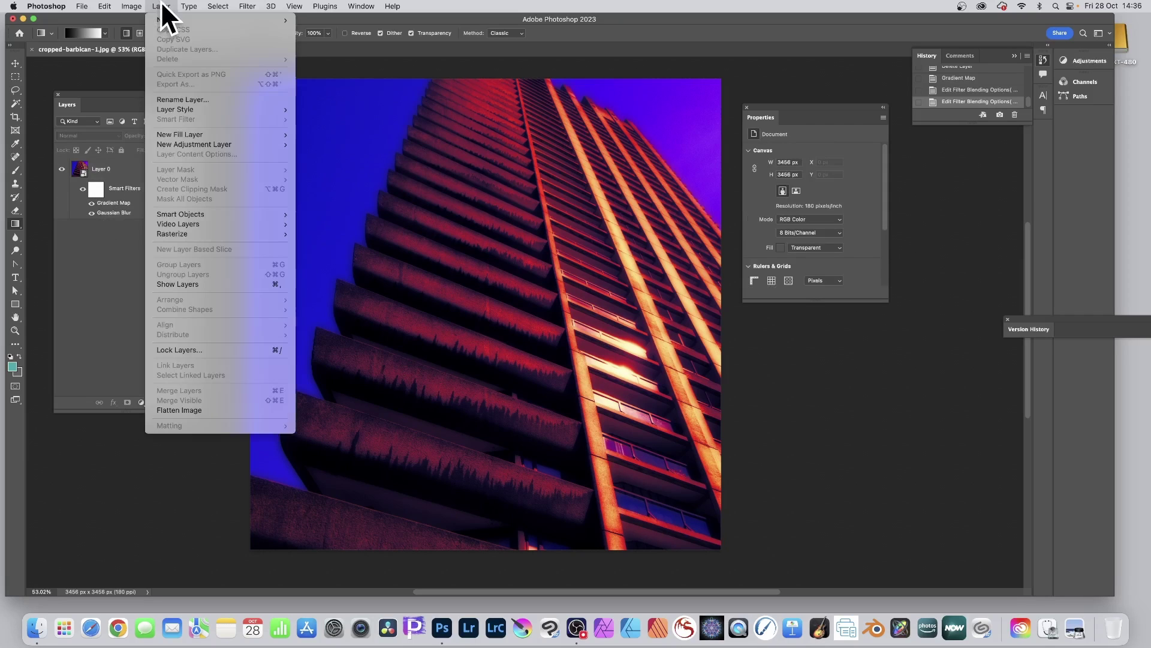
mouse_move(200, 144)
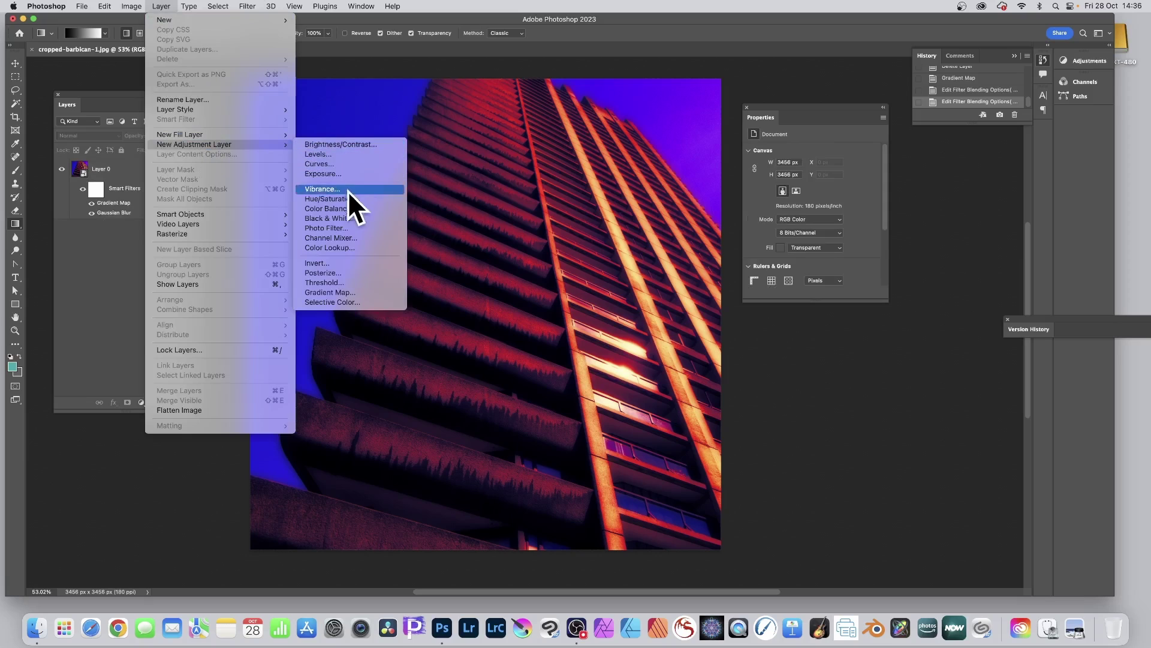
left_click(341, 292)
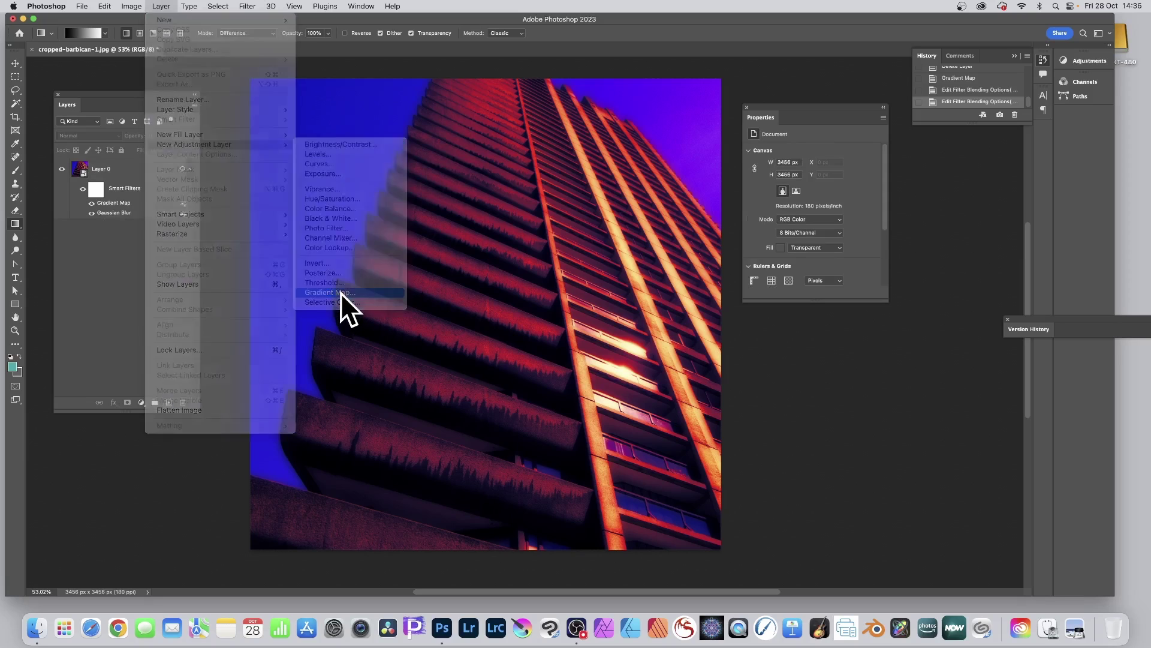
left_click(570, 184)
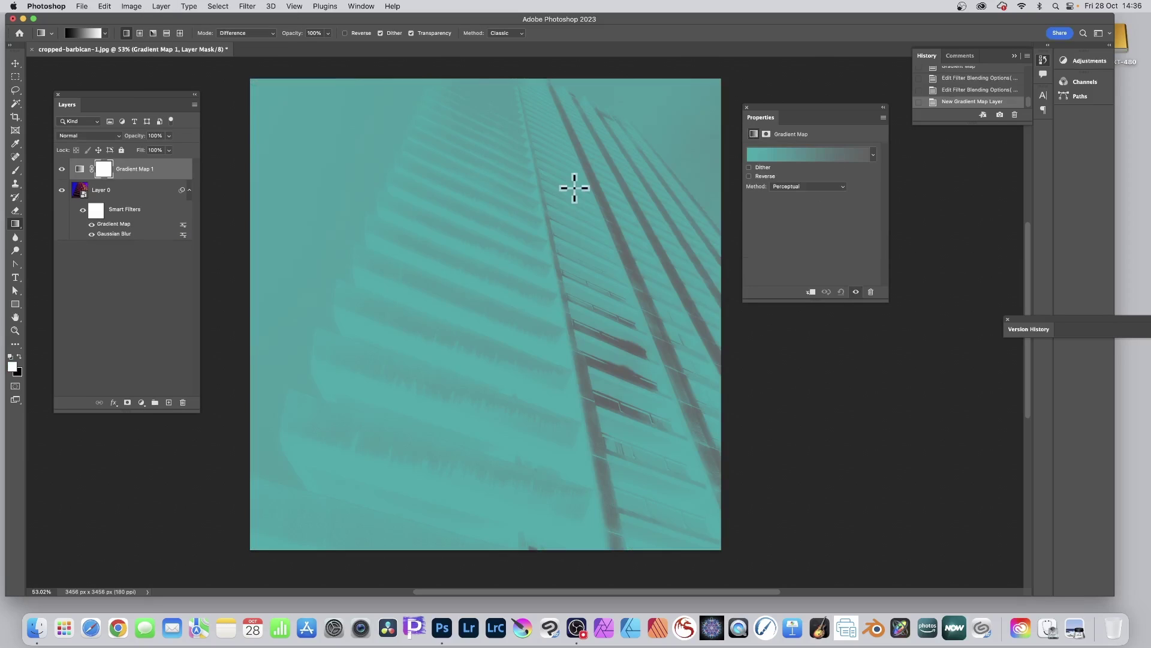
left_click(873, 154)
left_click(793, 205)
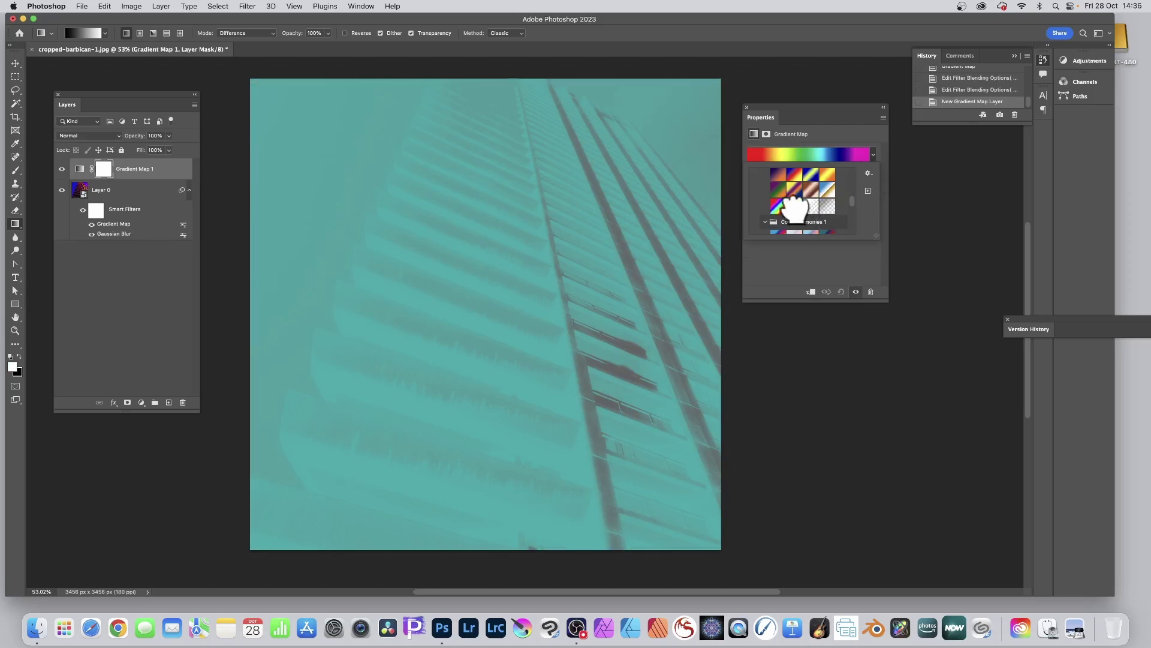
left_click(861, 264)
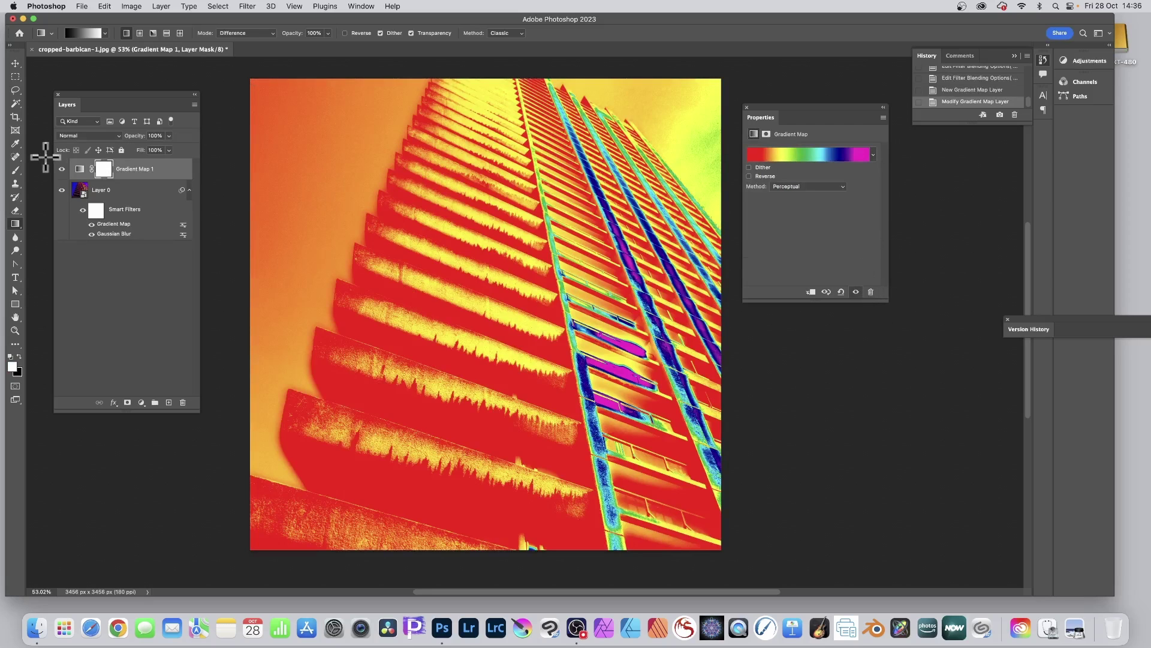
Step: Convert the Gradient Map 1 adjustment layer and Layer 0 together into a single Smart Object
left_click(104, 192)
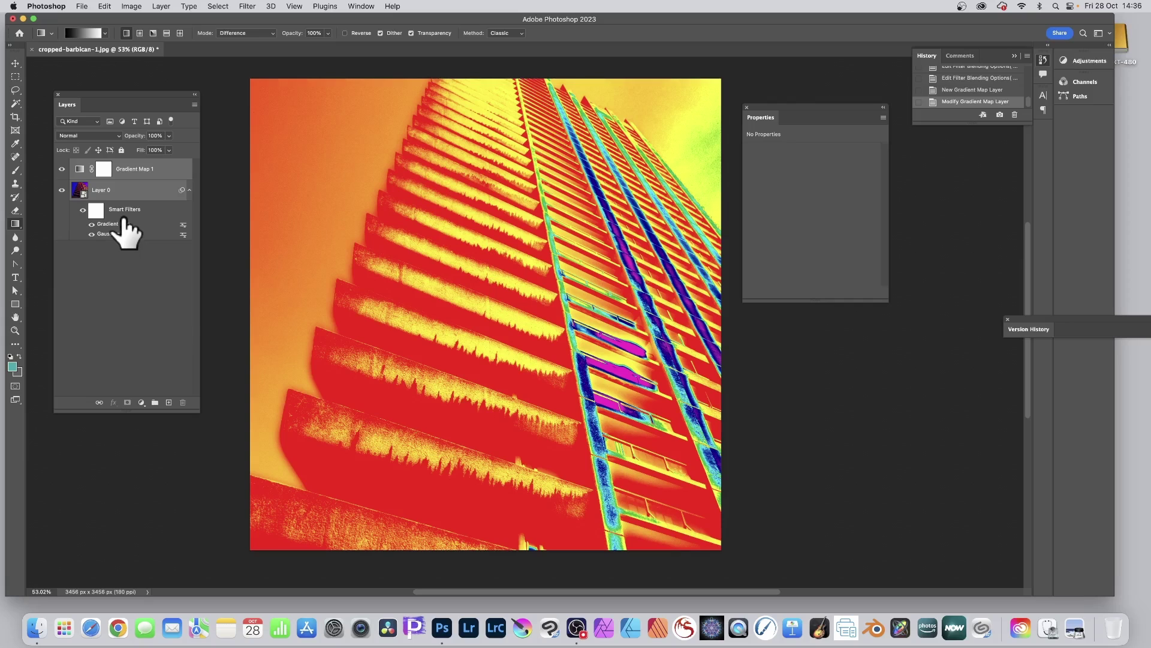
left_click(164, 5)
mouse_move(188, 215)
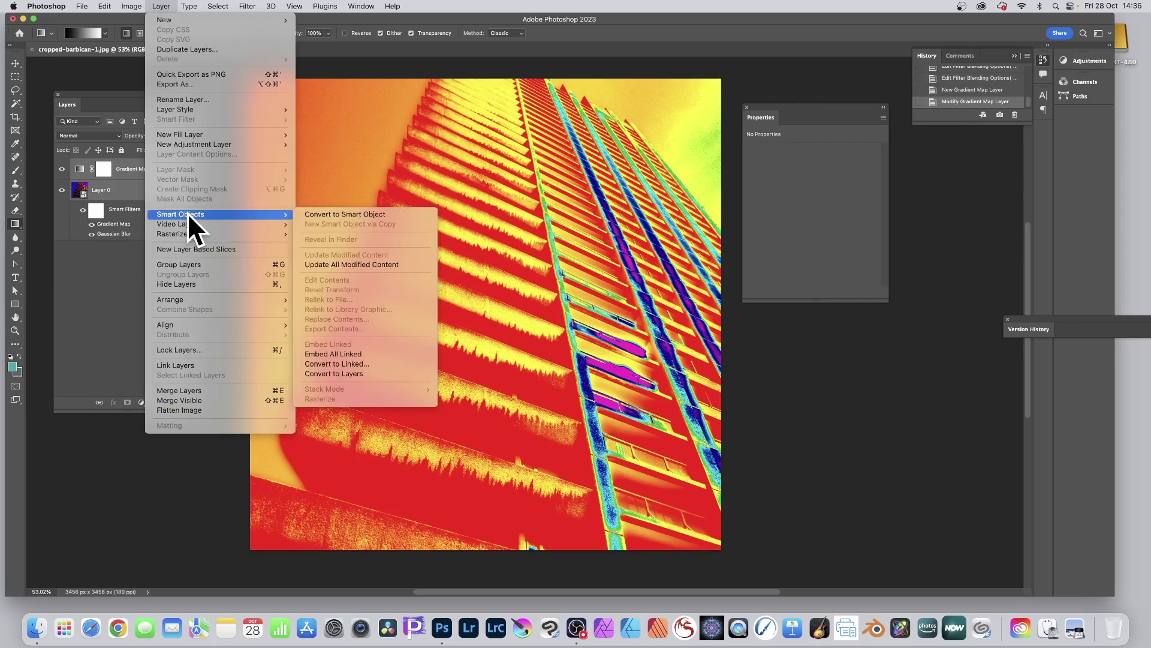
left_click(351, 211)
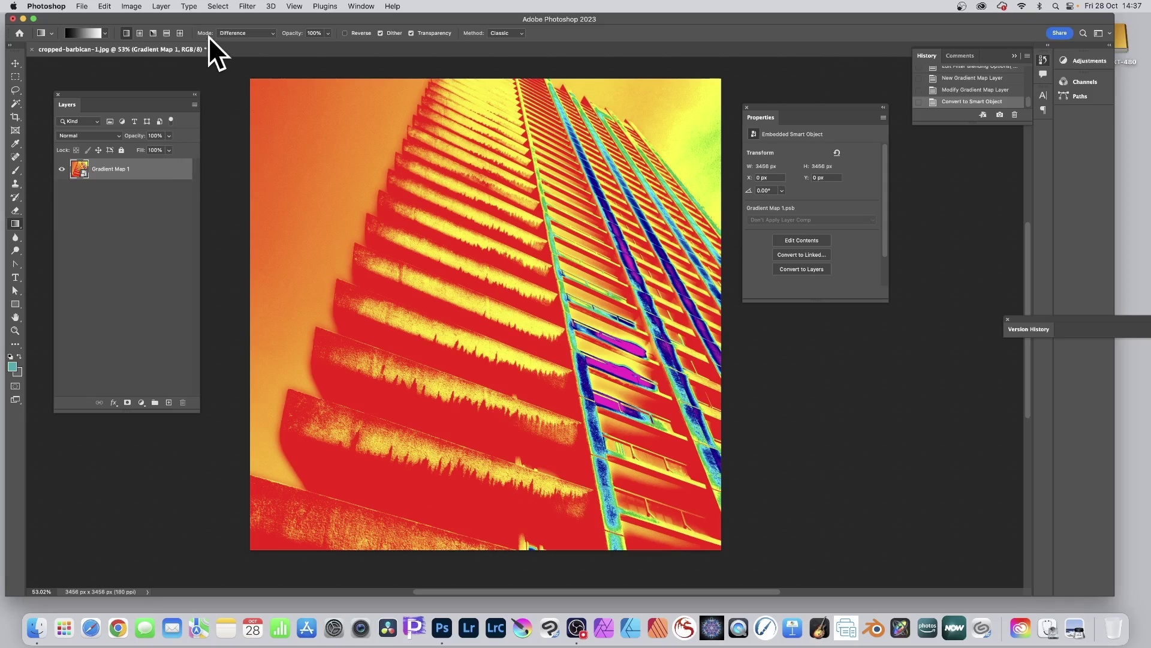
Step: Apply a Gradient Map smart filter to the combined Smart Object using the red-to-magenta rainbow gradient preset
left_click(132, 6)
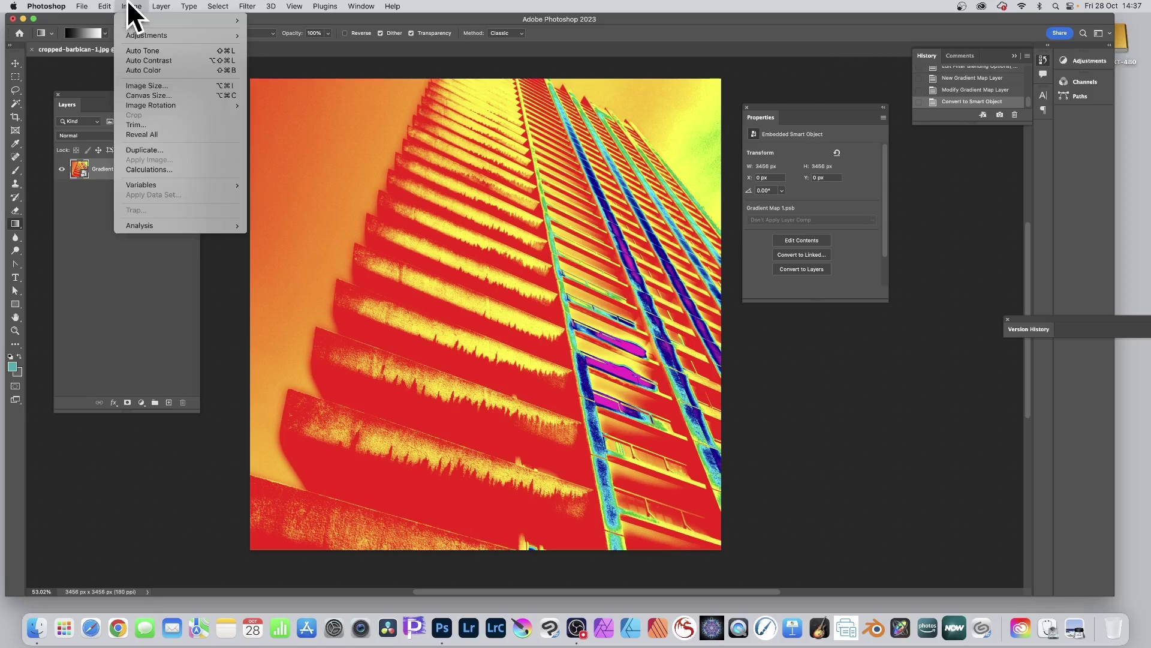
mouse_move(132, 34)
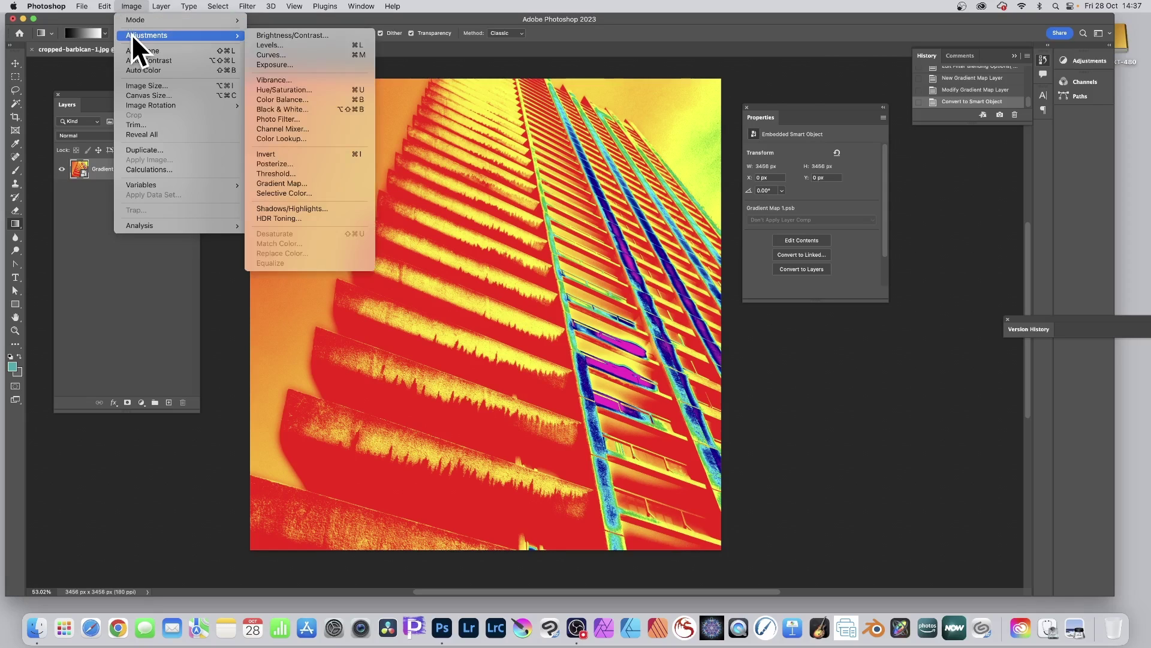
left_click(300, 183)
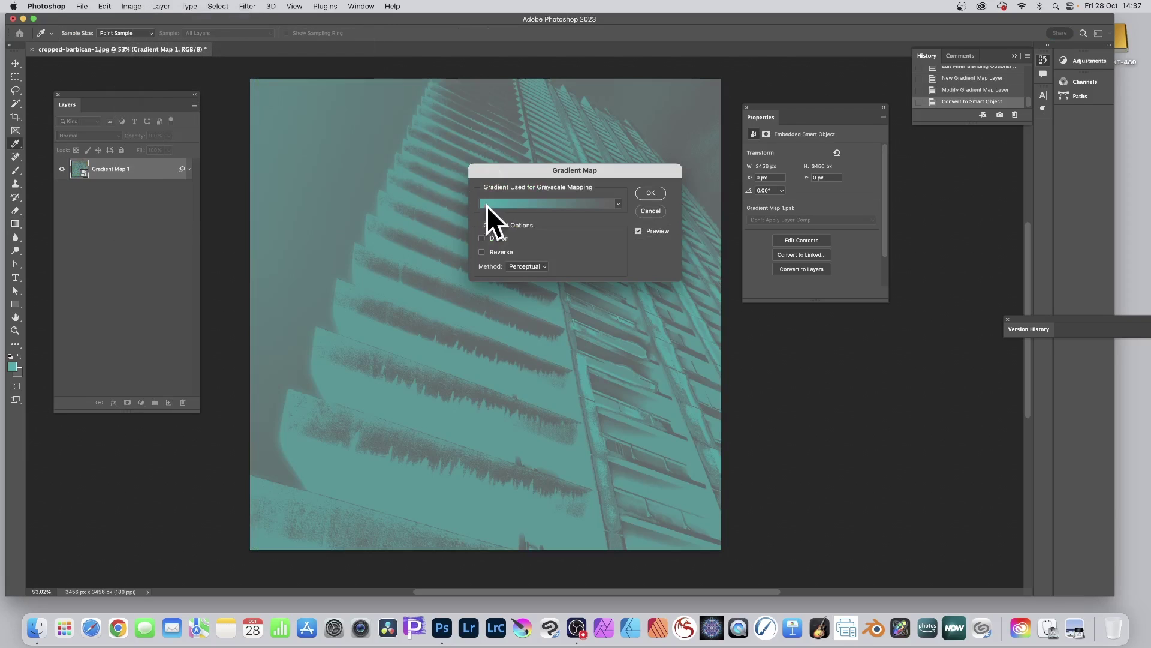
left_click(618, 204)
left_click(517, 254)
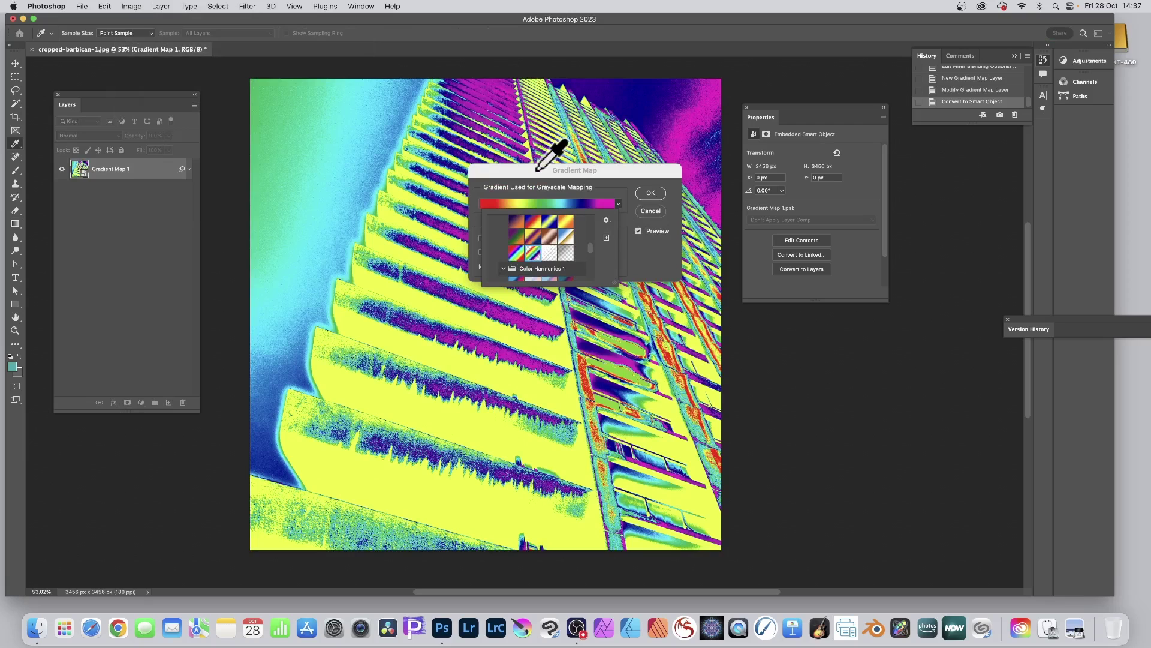
left_click(650, 192)
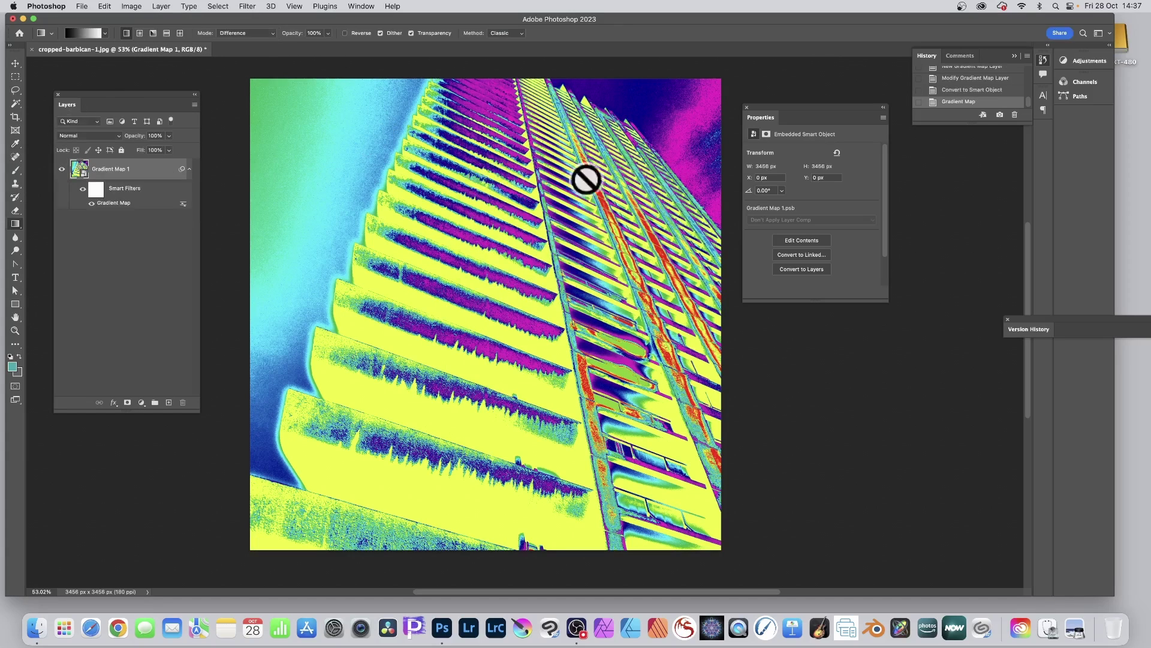